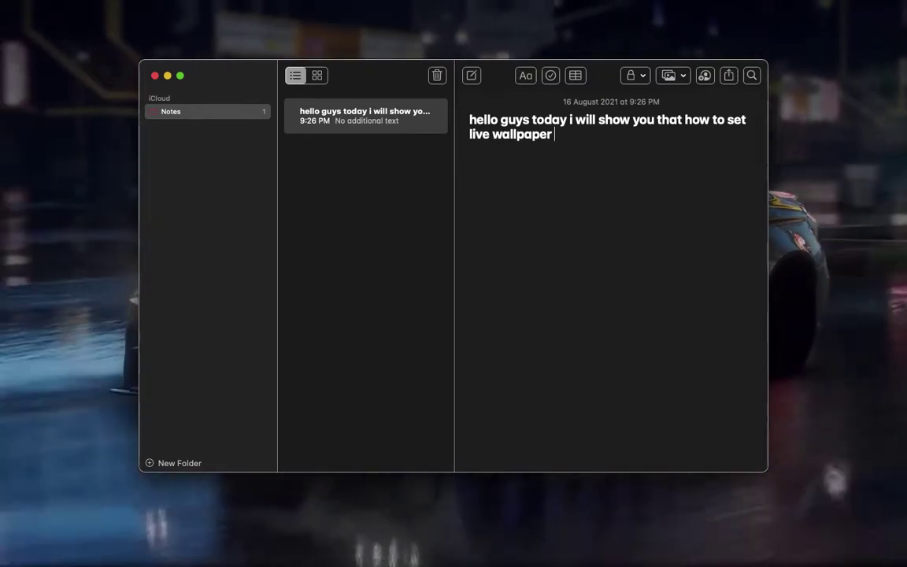
# Finish the note's heading with "to your mac for free", add the line "as you can see mine" and close Notes.
pyautogui.write('our')
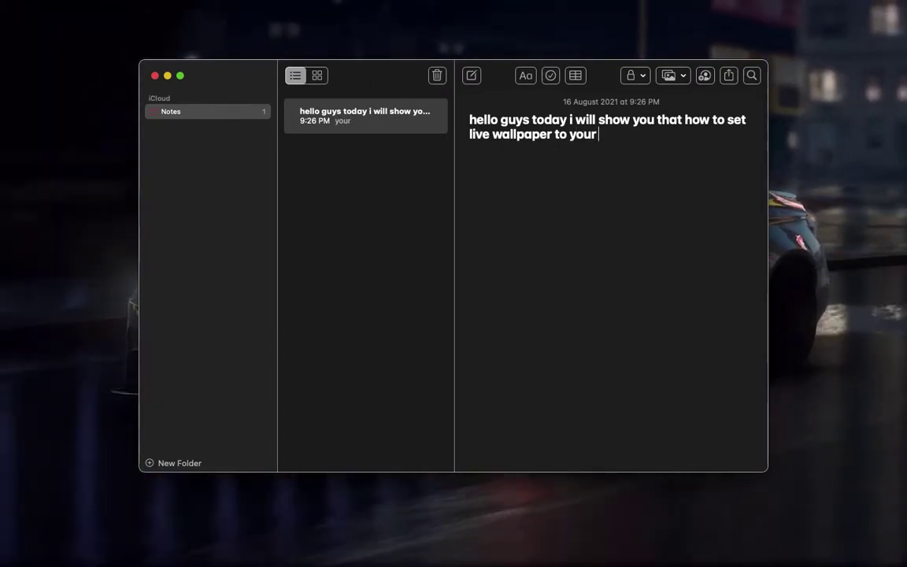
pyautogui.write(' mac fo')
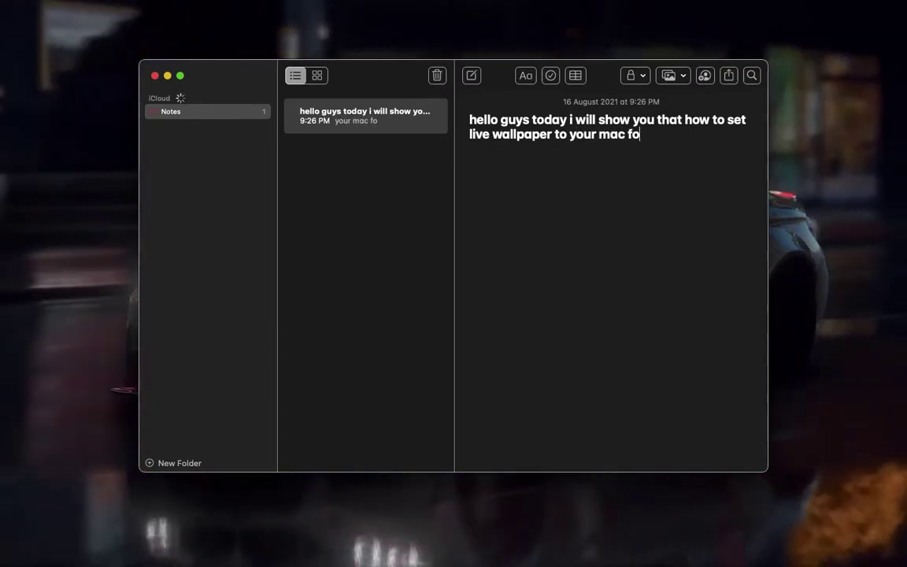
pyautogui.write('r free')
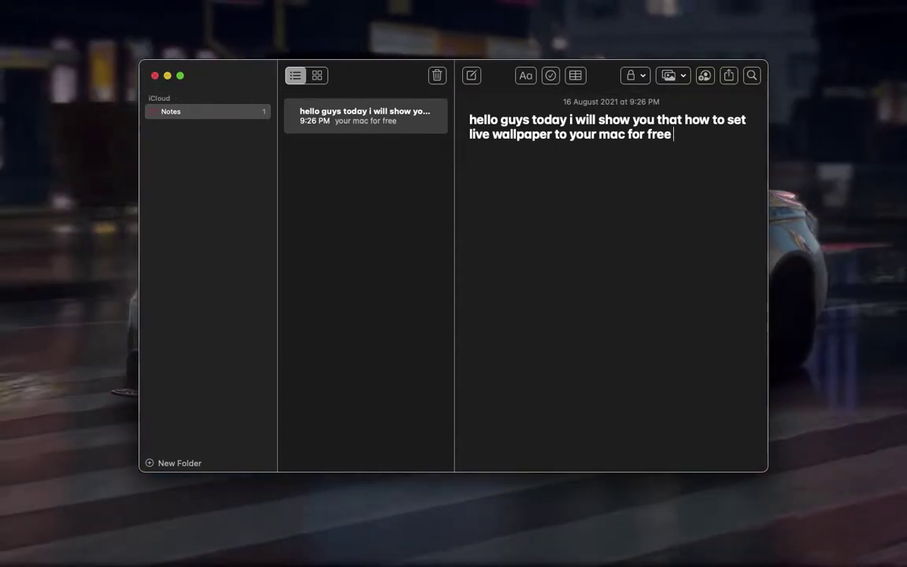
pyautogui.press('Return')
pyautogui.write('as')
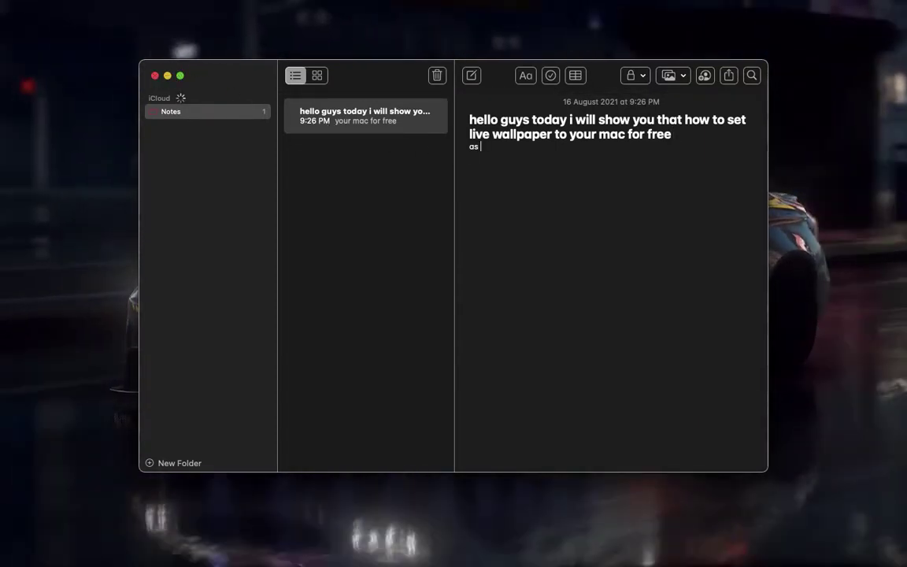
pyautogui.write(' you can s')
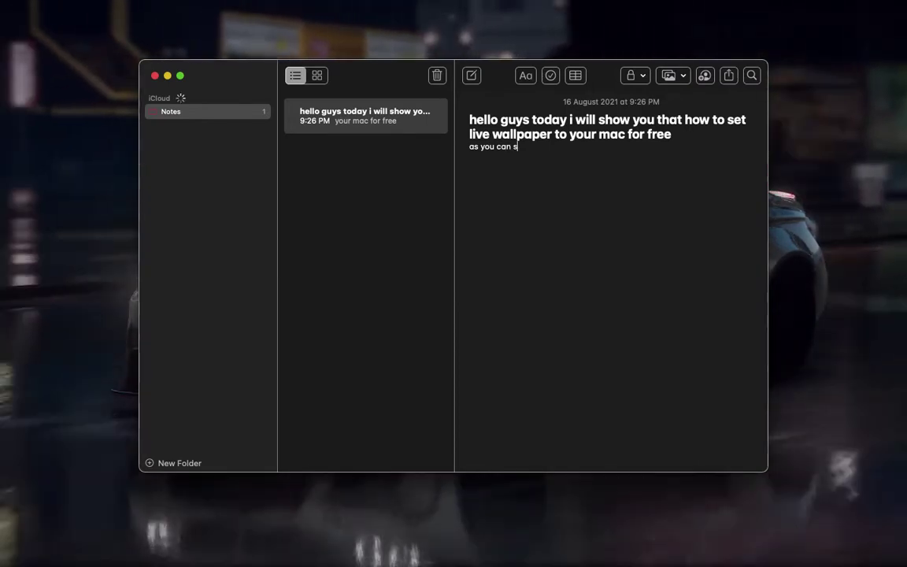
pyautogui.write('ee mine')
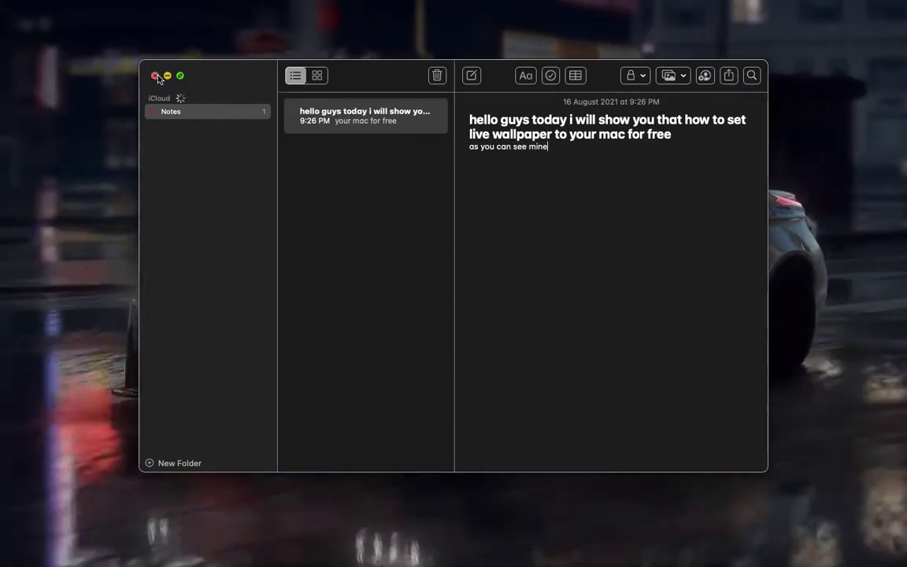
pyautogui.click(155, 75)
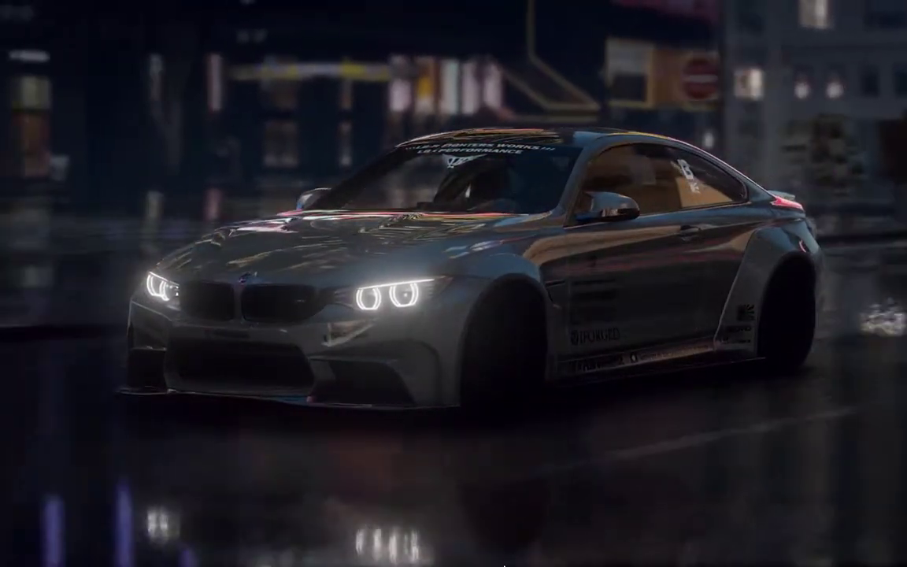
# Switch to Chrome in full screen and reopen the Backgrounds.app.zip Google Drive page from the browsing history.
pyautogui.moveTo(543, 556)
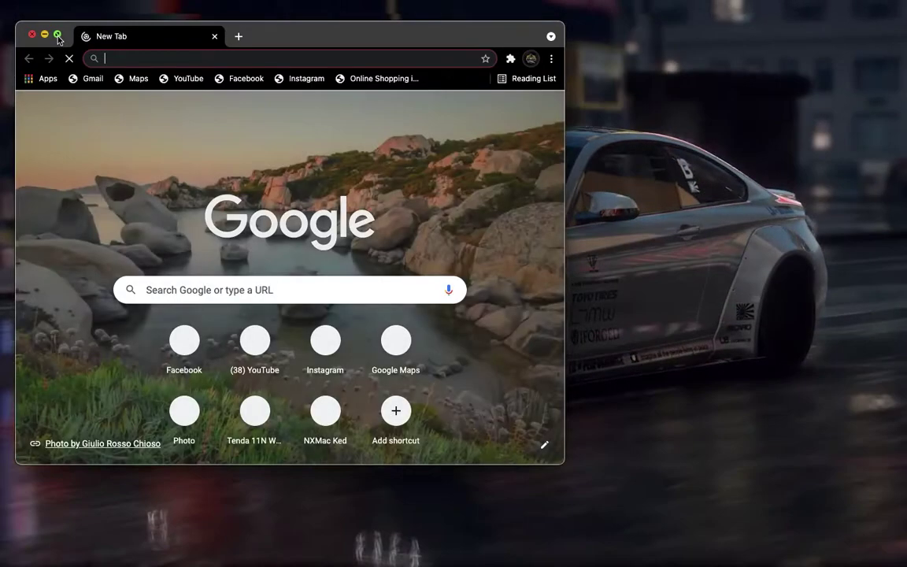
pyautogui.click(57, 36)
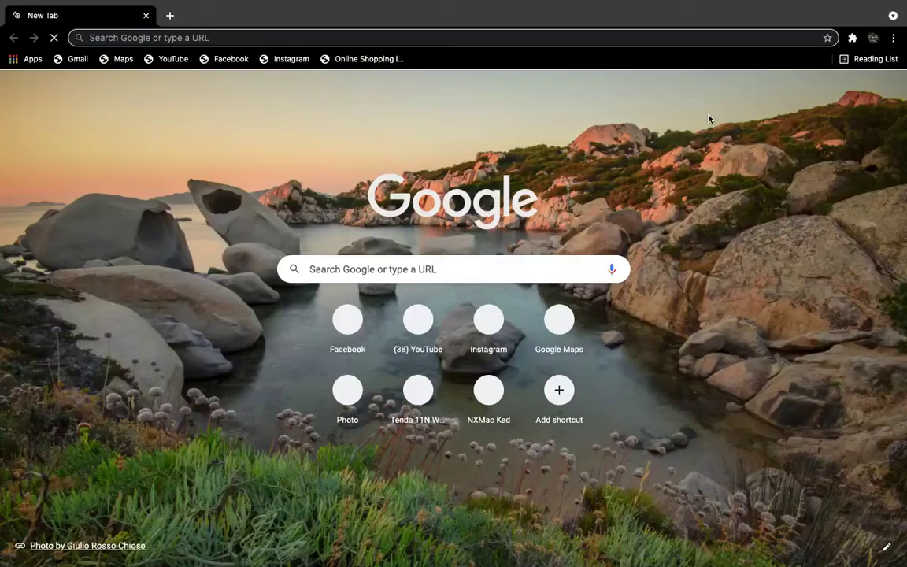
pyautogui.click(895, 37)
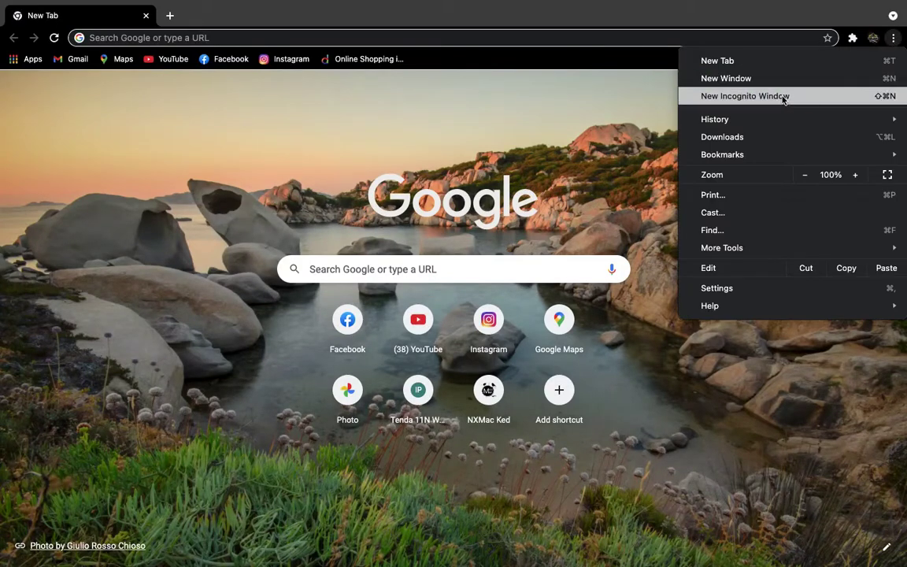
pyautogui.moveTo(712, 128)
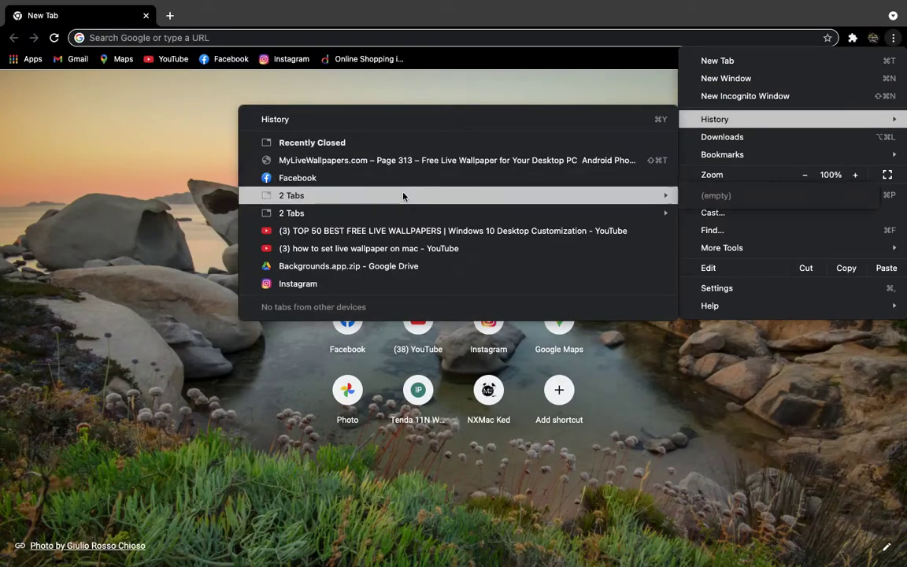
pyautogui.moveTo(401, 212)
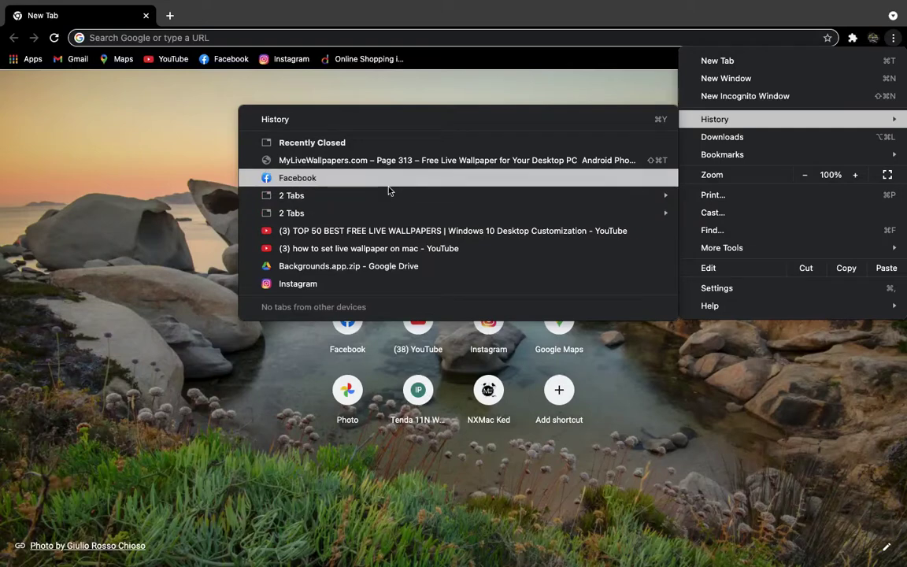
pyautogui.moveTo(385, 194)
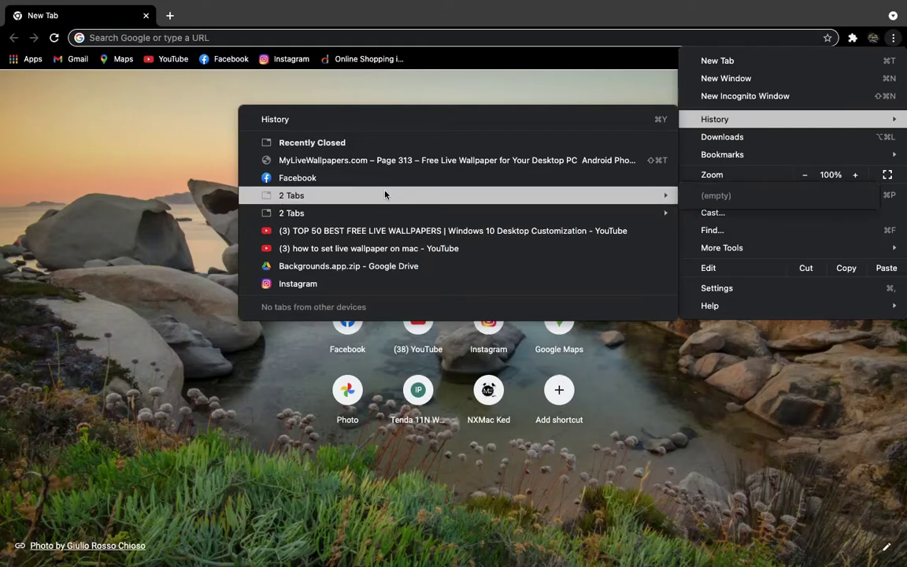
pyautogui.click(405, 266)
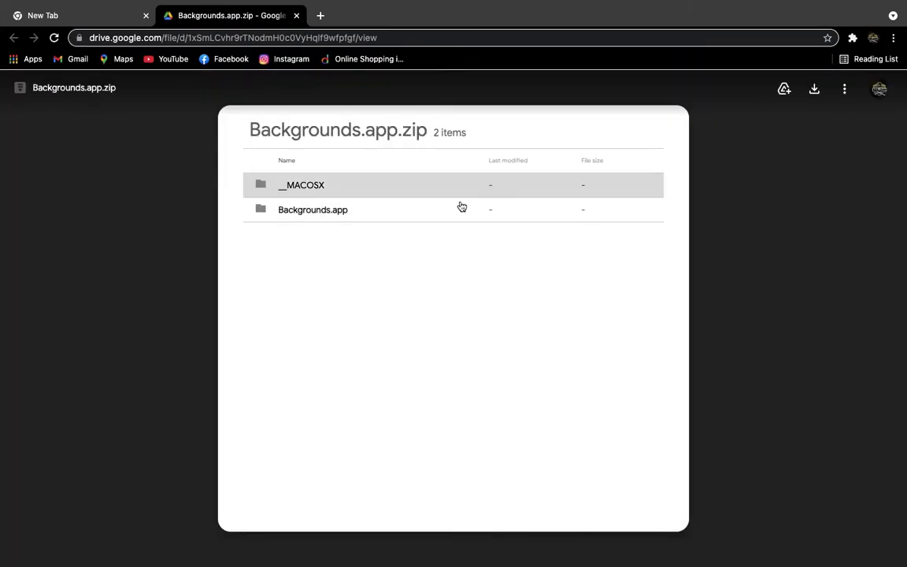
# Request the download of Backgrounds.app.zip from Google Drive and take the browser window out of full screen.
pyautogui.click(815, 90)
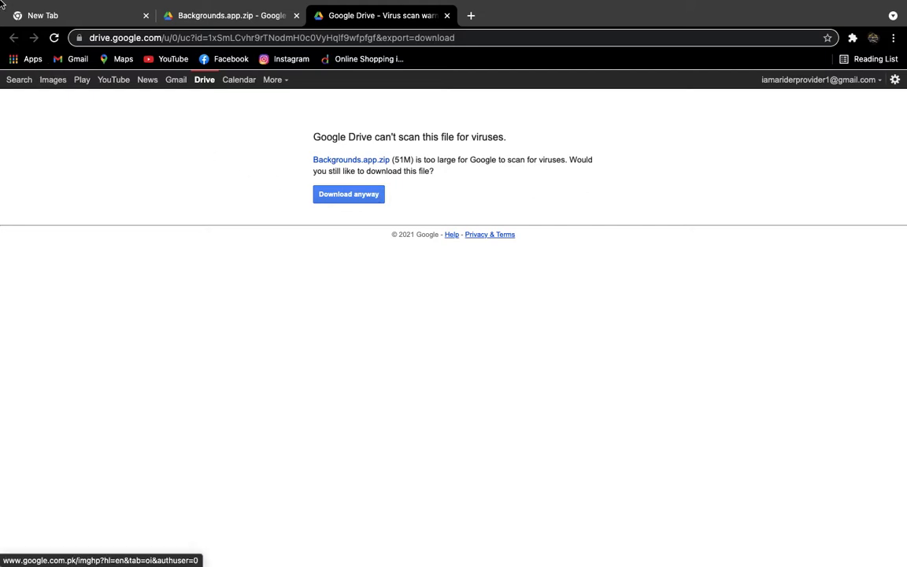
pyautogui.click(43, 25)
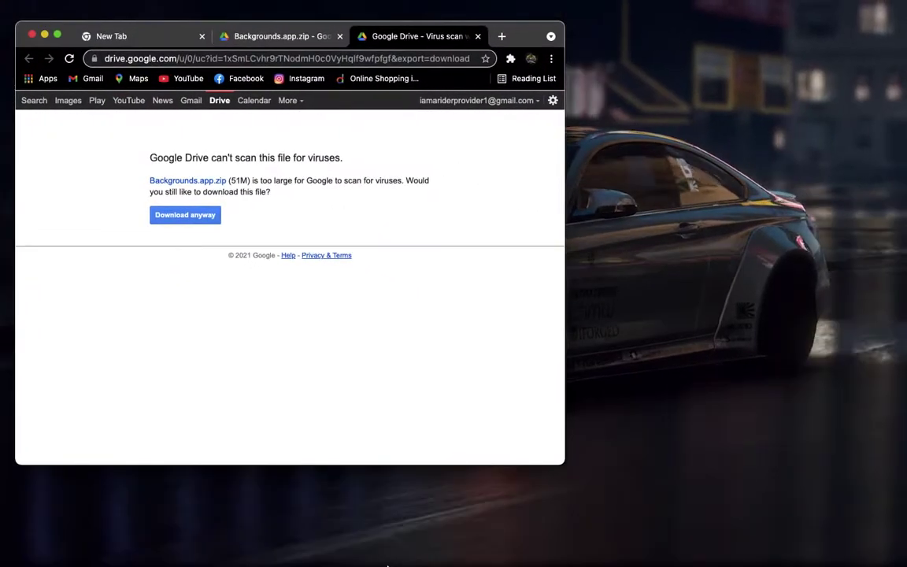
pyautogui.moveTo(395, 559)
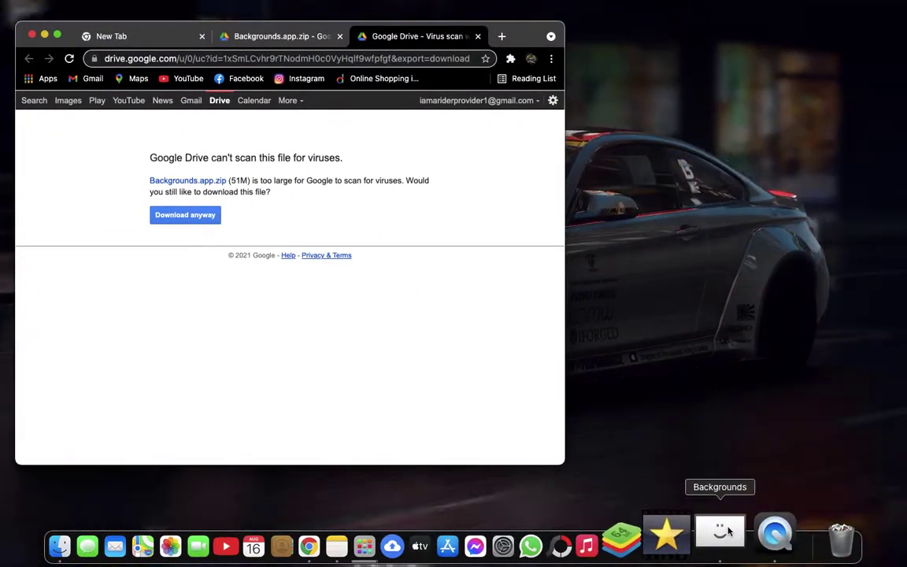
pyautogui.rightClick(725, 532)
pyautogui.click(723, 532)
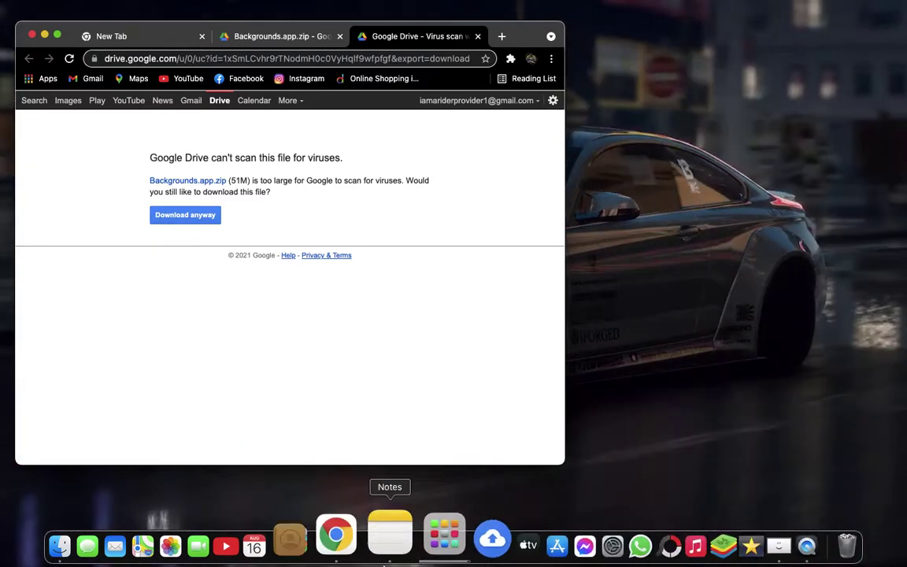
# Switch to Notes and replace the whole note text with "there is no virus in it".
pyautogui.click(390, 536)
pyautogui.press('super+a')
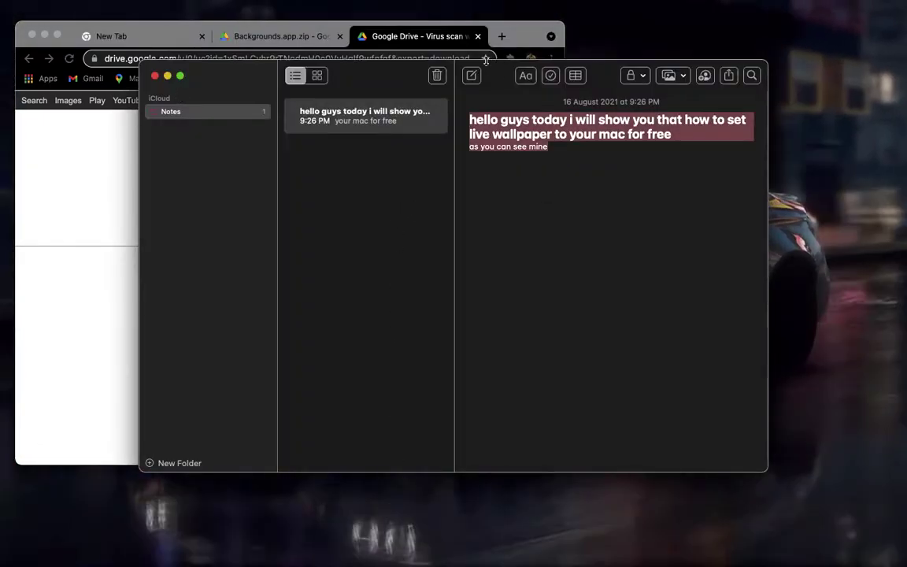
pyautogui.press('BackSpace')
pyautogui.write('there ')
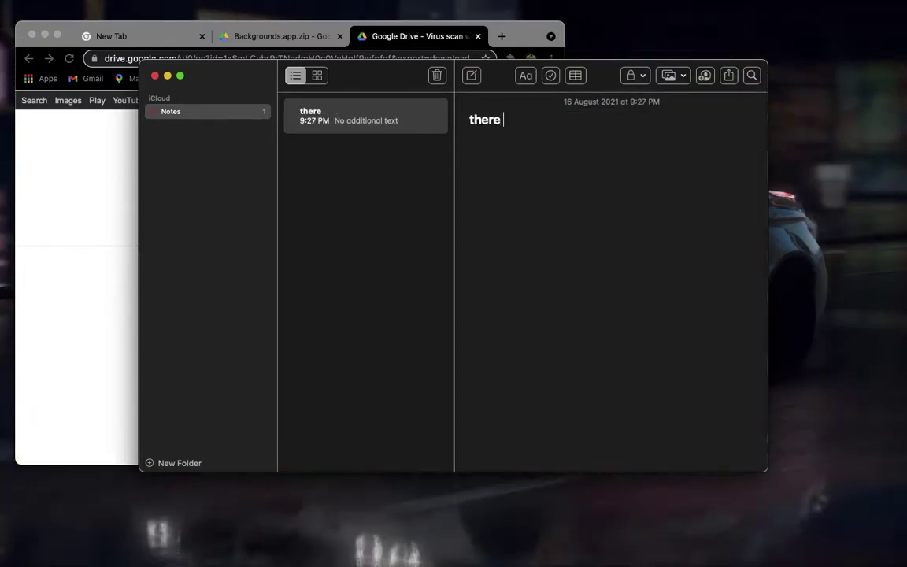
pyautogui.write('is no v')
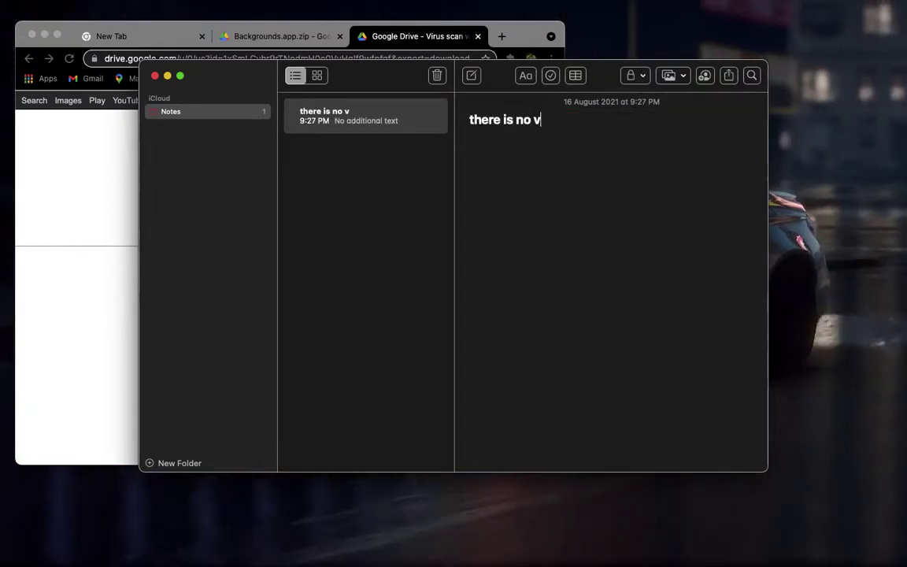
pyautogui.write('irus in it')
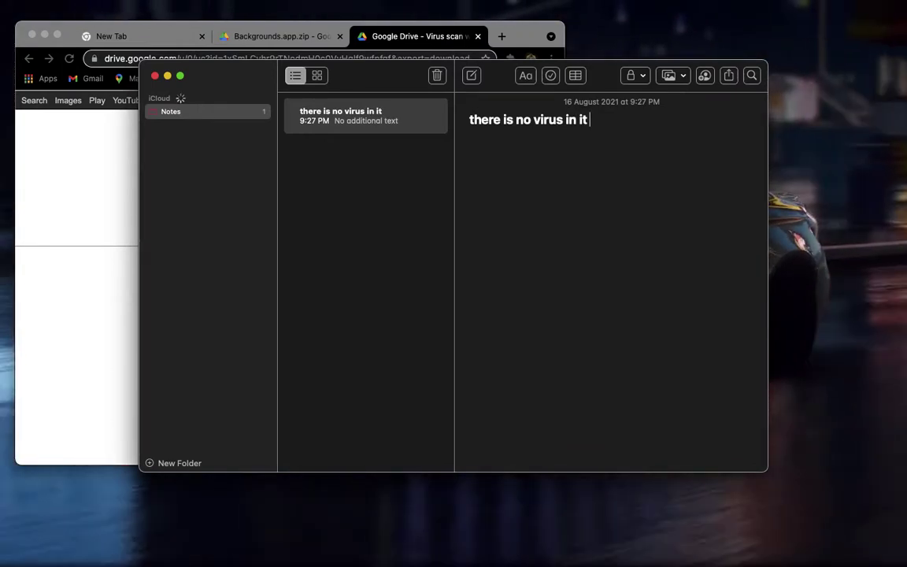
# Erase the note's sentence and write "the link for the file is in the discription" instead, keeping that spelling.
pyautogui.press('Return')
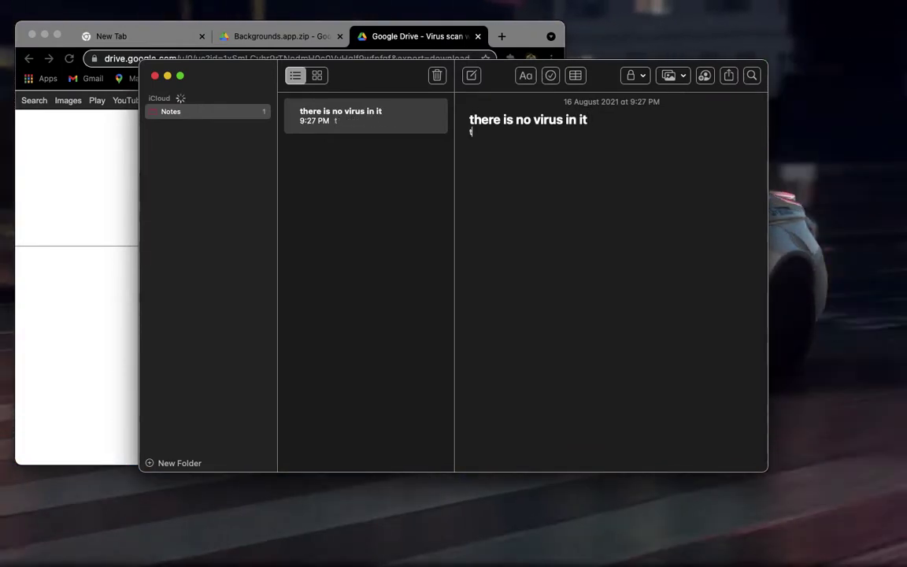
pyautogui.write('t')
pyautogui.press('BackSpace')
pyautogui.press('BackSpace')
pyautogui.press('BackSpace')
pyautogui.press('BackSpace')
pyautogui.press('BackSpace')
pyautogui.press('BackSpace')
pyautogui.press('BackSpace')
pyautogui.press('BackSpace')
pyautogui.press('BackSpace')
pyautogui.press('BackSpace')
pyautogui.press('BackSpace')
pyautogui.press('BackSpace')
pyautogui.press('BackSpace')
pyautogui.press('BackSpace')
pyautogui.press('BackSpace')
pyautogui.press('BackSpace')
pyautogui.press('BackSpace')
pyautogui.press('BackSpace')
pyautogui.press('BackSpace')
pyautogui.press('BackSpace')
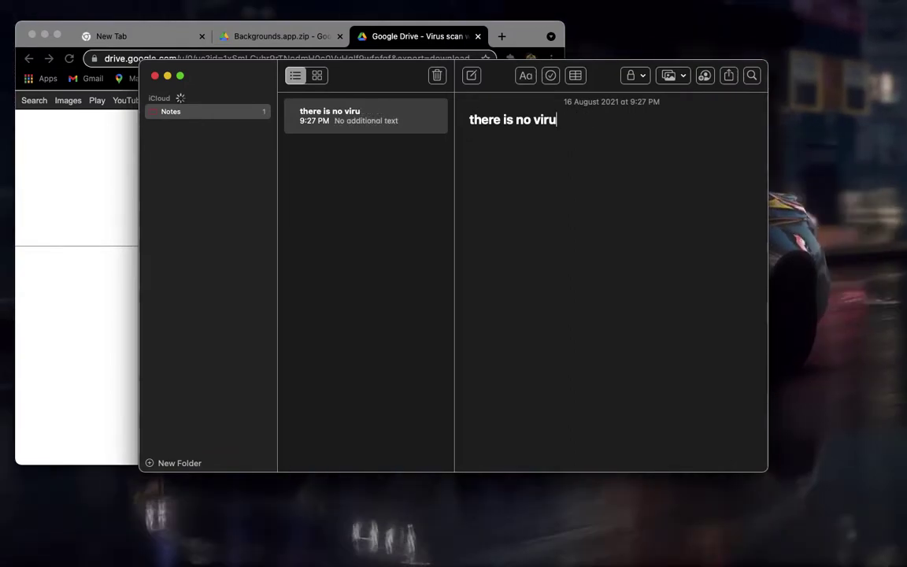
pyautogui.press('BackSpace')
pyautogui.press('BackSpace')
pyautogui.press('BackSpace')
pyautogui.press('BackSpace')
pyautogui.write('the link')
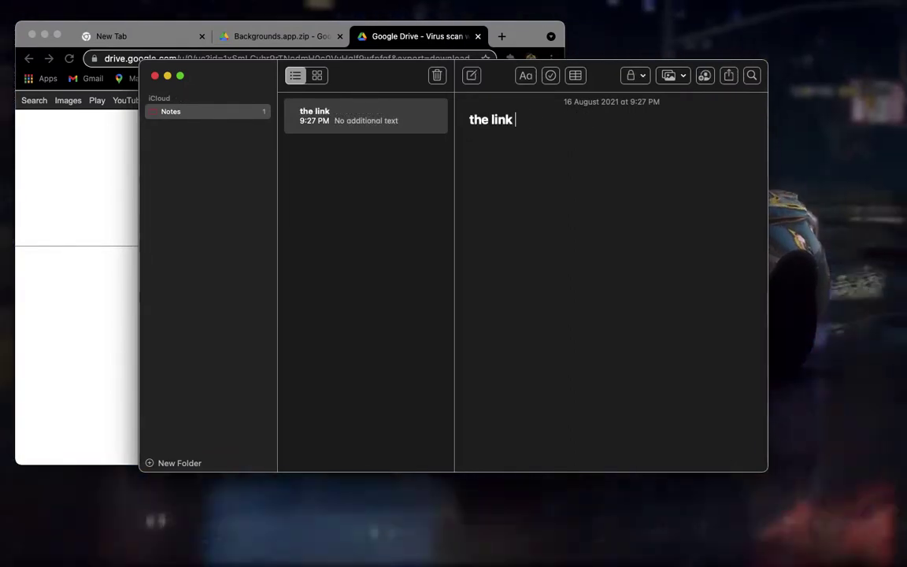
pyautogui.write(' for the file is i')
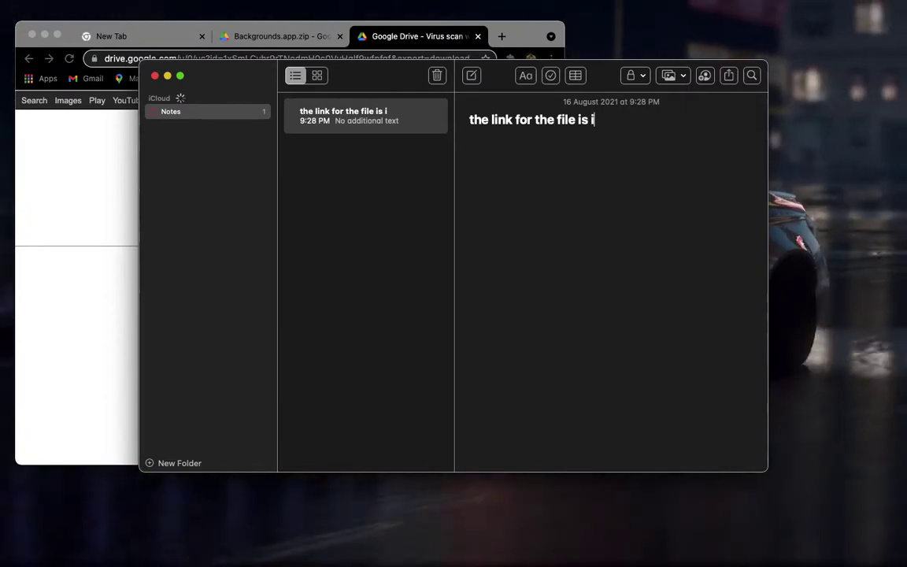
pyautogui.write('n the dis')
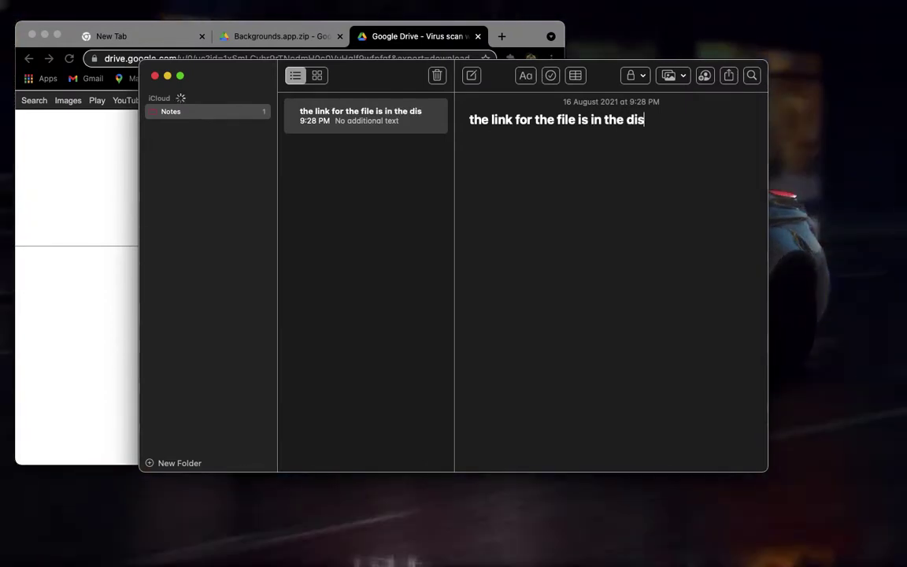
pyautogui.write('crip')
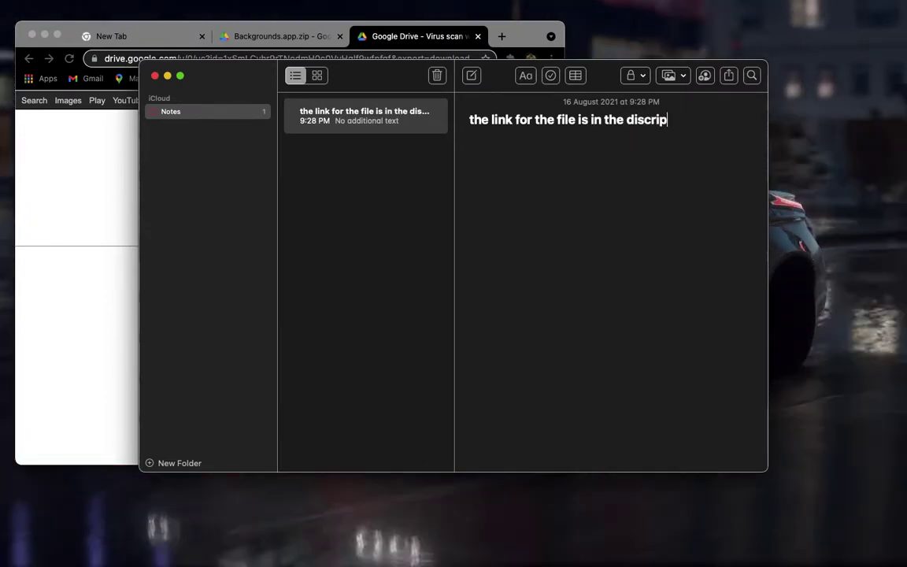
pyautogui.write('tion')
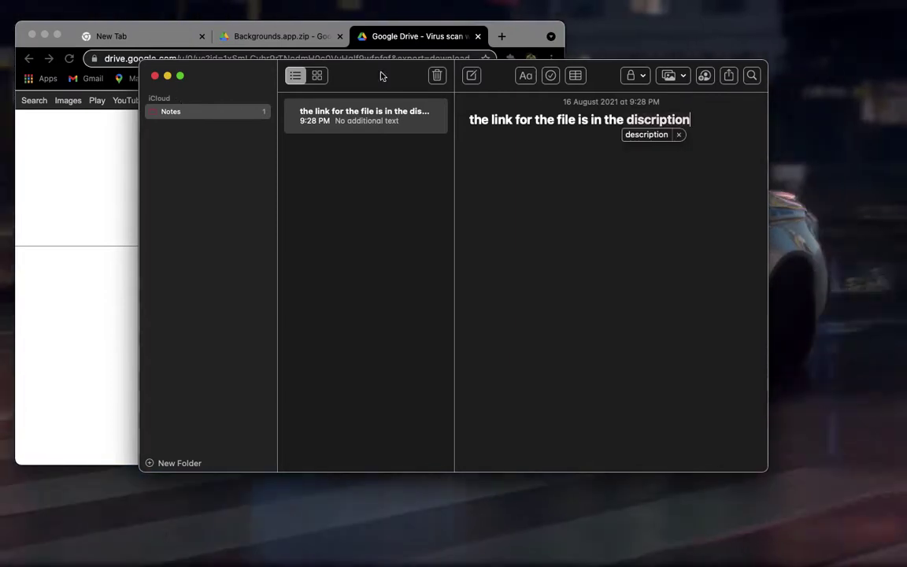
pyautogui.click(646, 142)
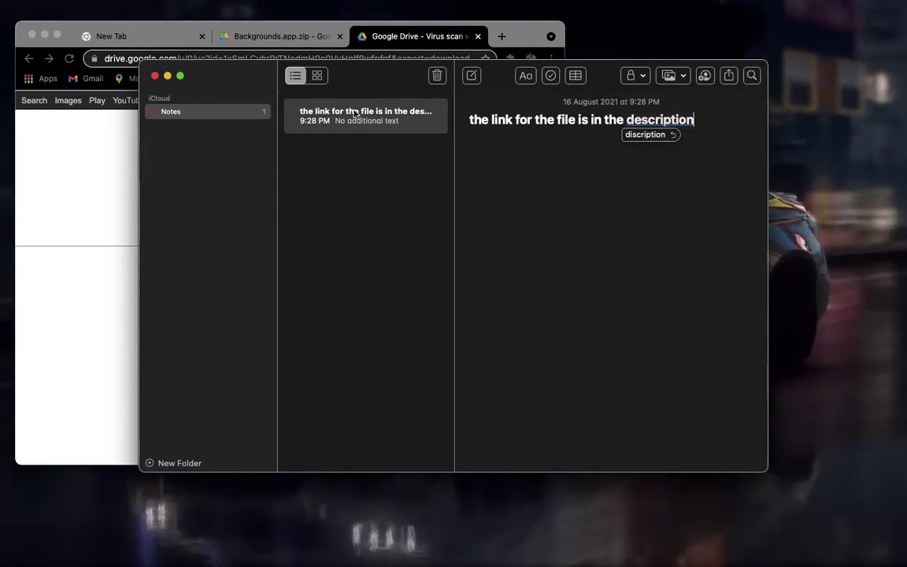
pyautogui.click(626, 137)
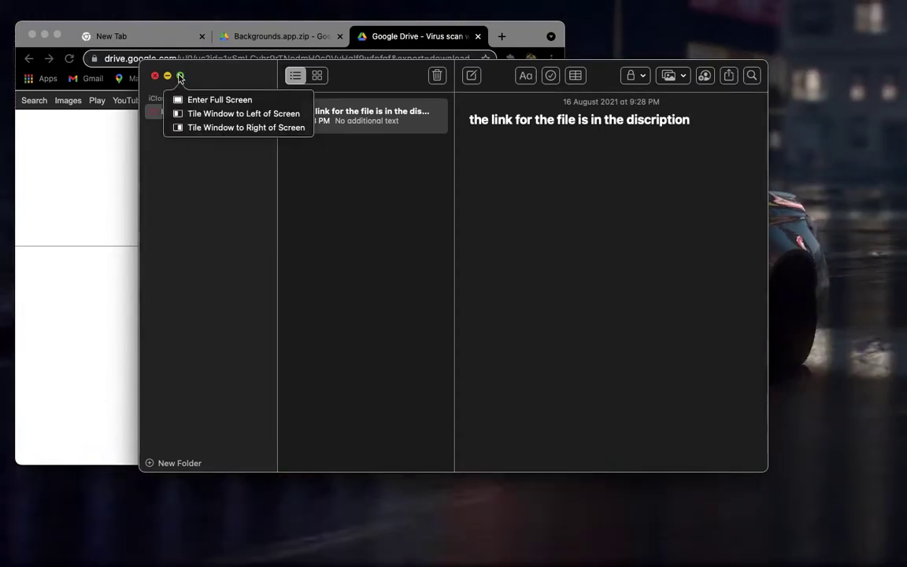
# Minimize the Notes window to uncover the Google Drive download page.
pyautogui.click(179, 76)
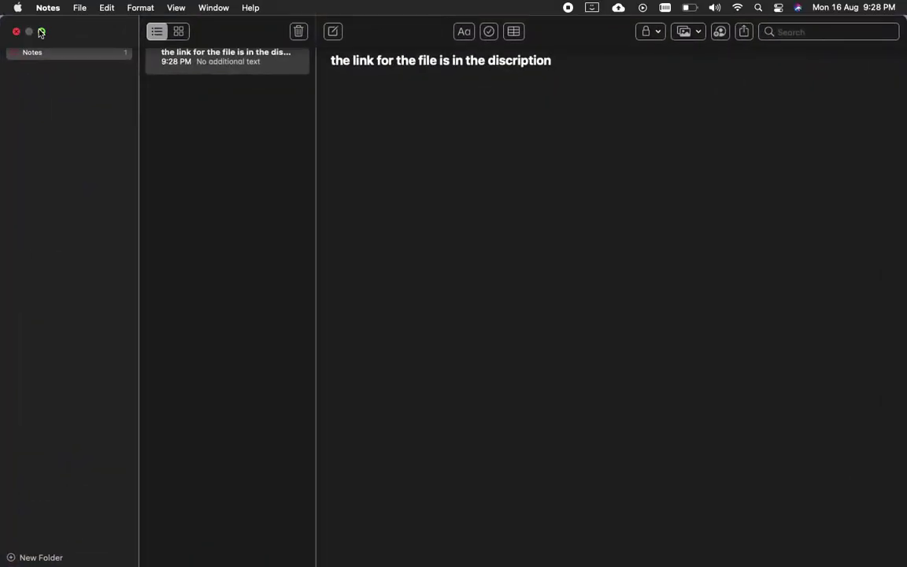
pyautogui.click(41, 31)
pyautogui.click(167, 77)
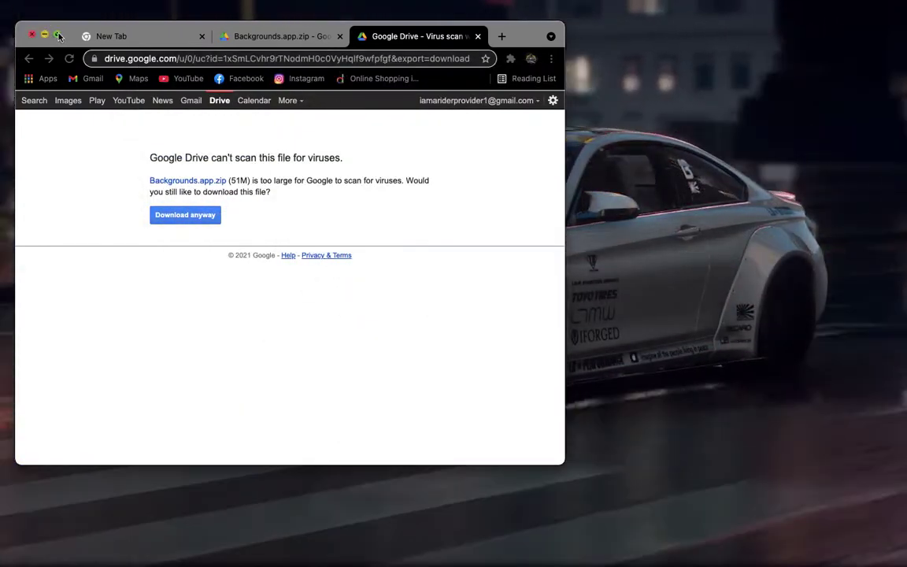
# Switch to Notes and erase the note's sentence about the file link.
pyautogui.moveTo(330, 564)
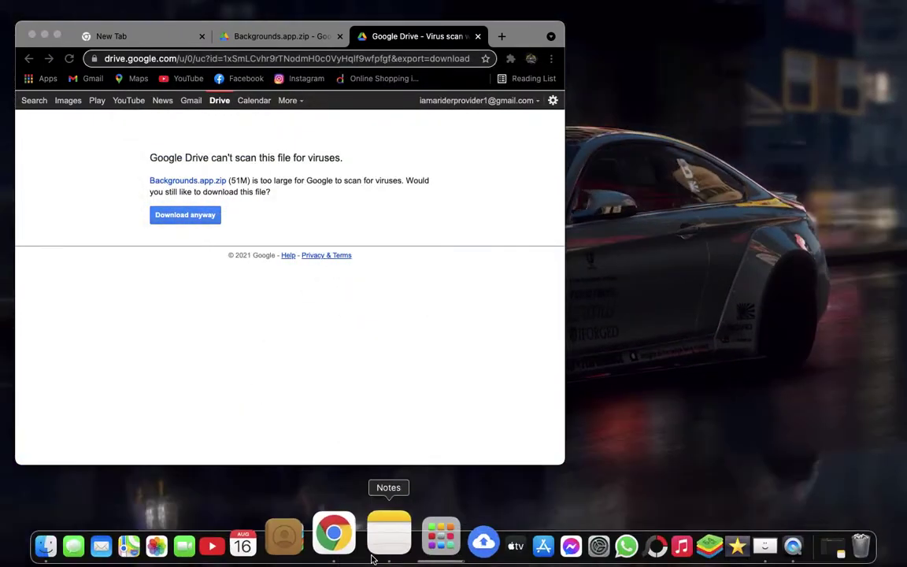
pyautogui.click(390, 543)
pyautogui.press('super+a')
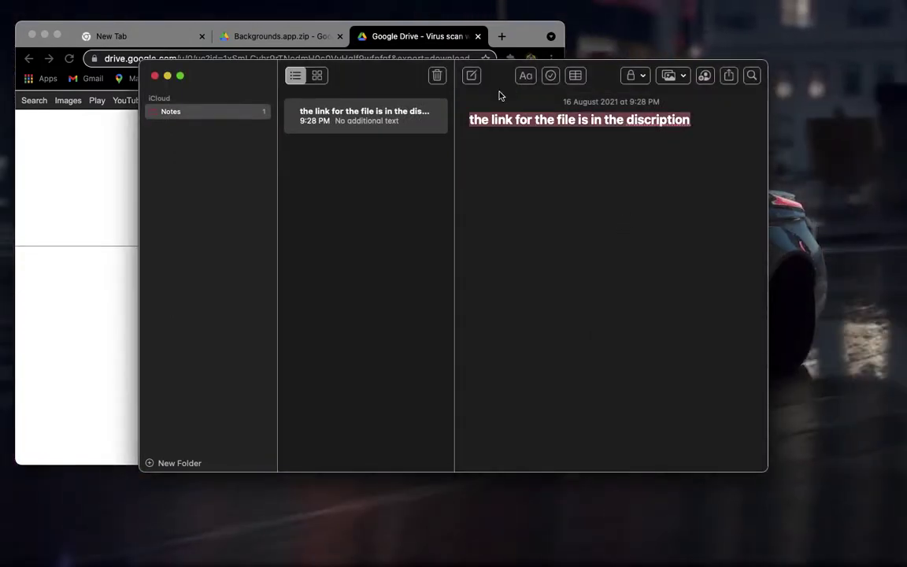
pyautogui.press('BackSpace')
pyautogui.write('down')
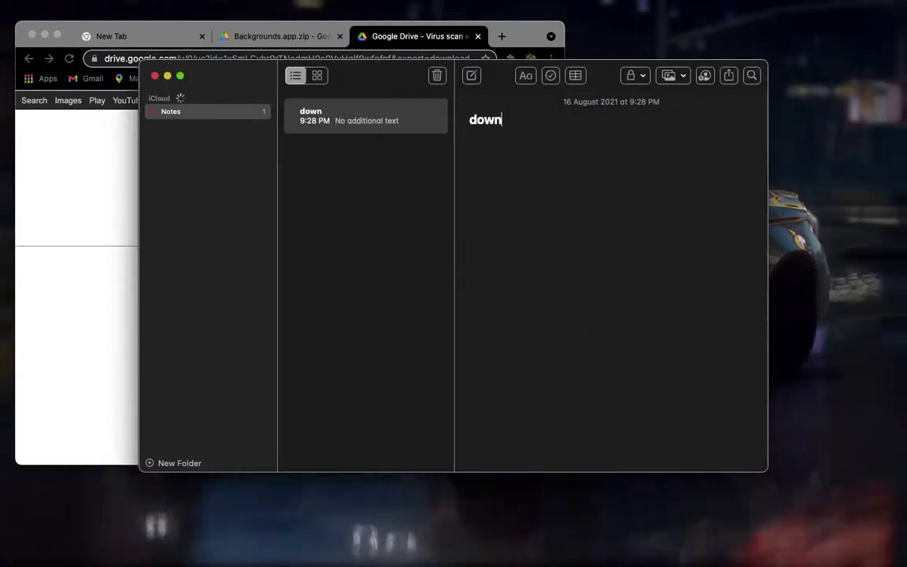
pyautogui.write('load it')
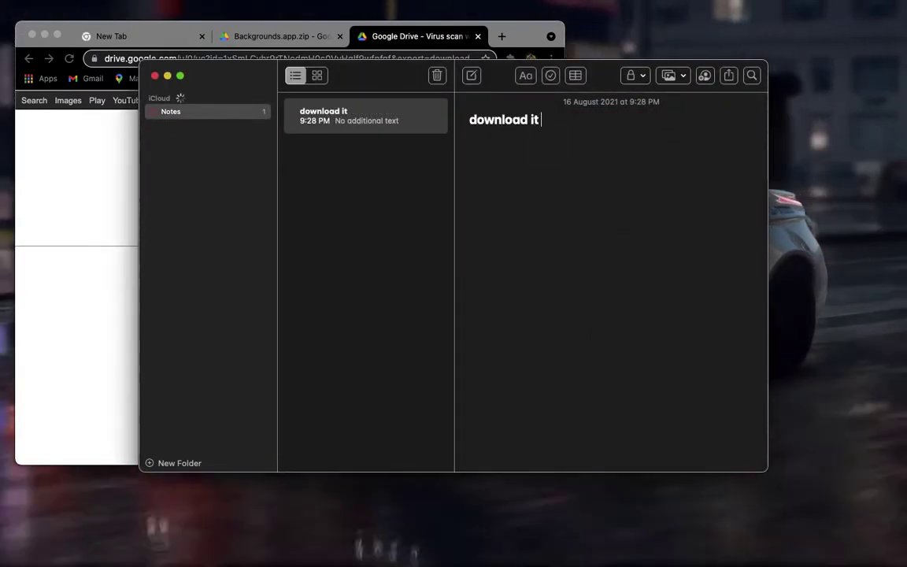
pyautogui.press('BackSpace')
pyautogui.press('BackSpace')
pyautogui.press('BackSpace')
pyautogui.press('BackSpace')
pyautogui.press('BackSpace')
pyautogui.press('BackSpace')
pyautogui.press('BackSpace')
pyautogui.press('BackSpace')
pyautogui.press('BackSpace')
pyautogui.press('BackSpace')
pyautogui.press('BackSpace')
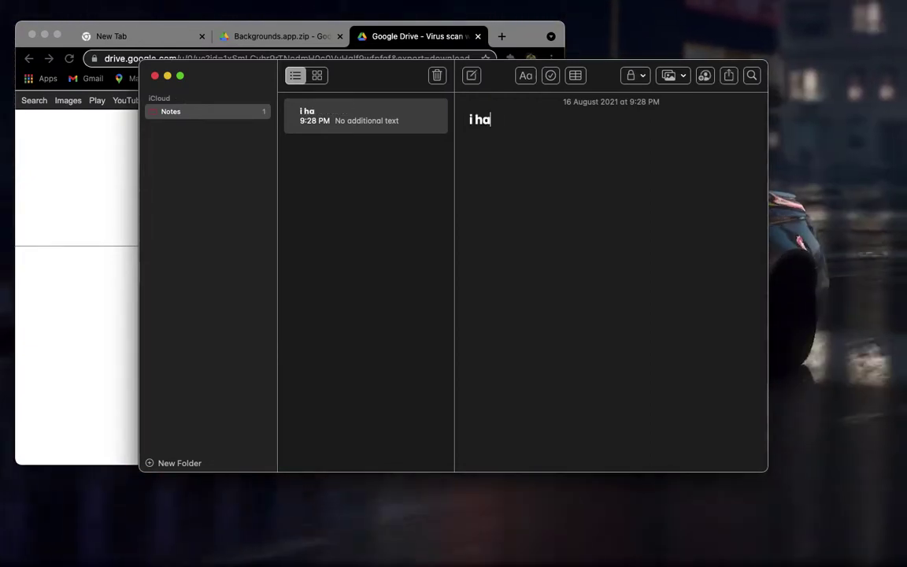
pyautogui.write('i have')
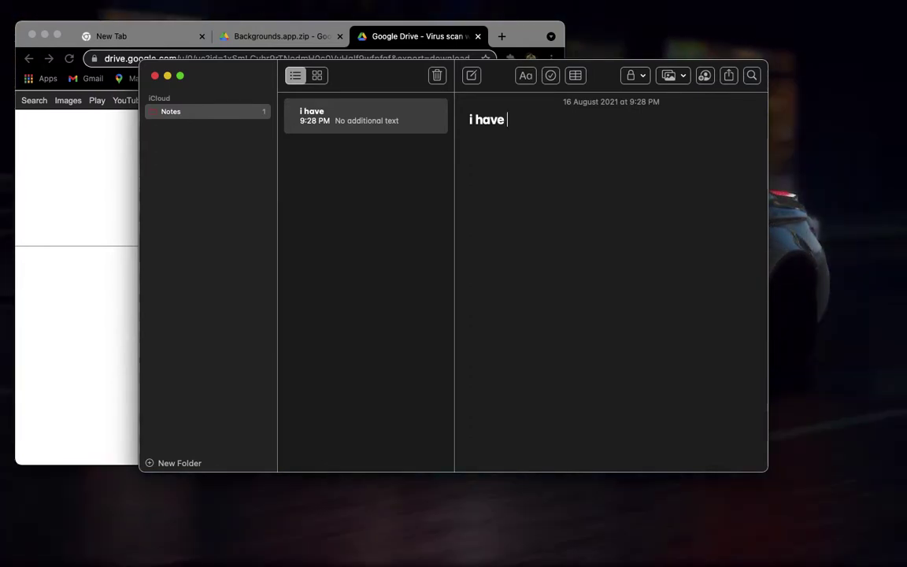
pyautogui.write(' alre')
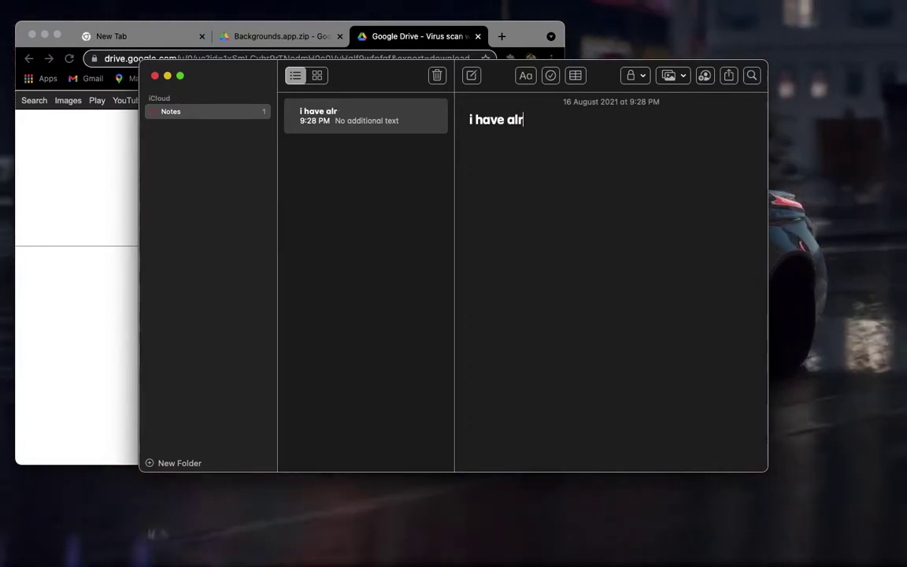
pyautogui.press('BackSpace')
pyautogui.press('BackSpace')
pyautogui.press('BackSpace')
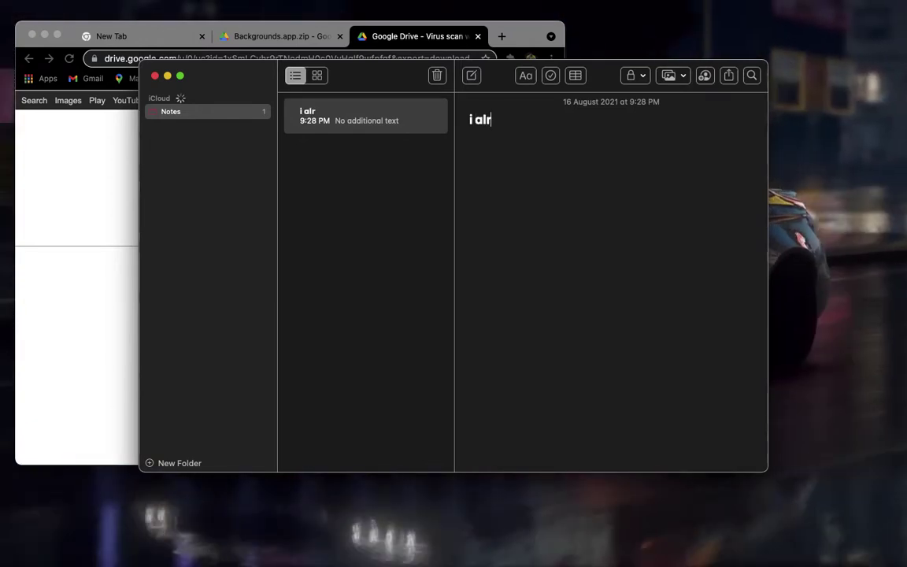
# Write "i already downloaded it" in the note.
pyautogui.write('i already d')
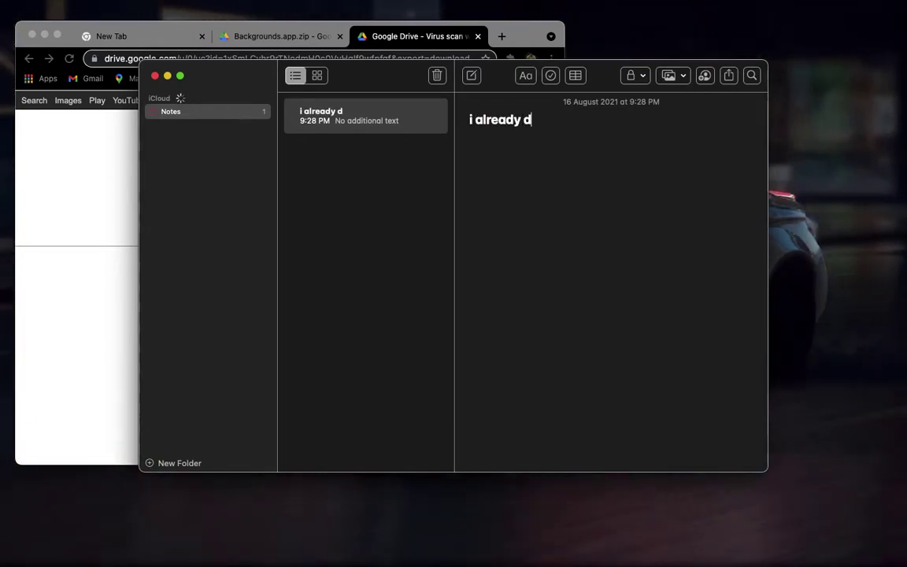
pyautogui.write('ownloa')
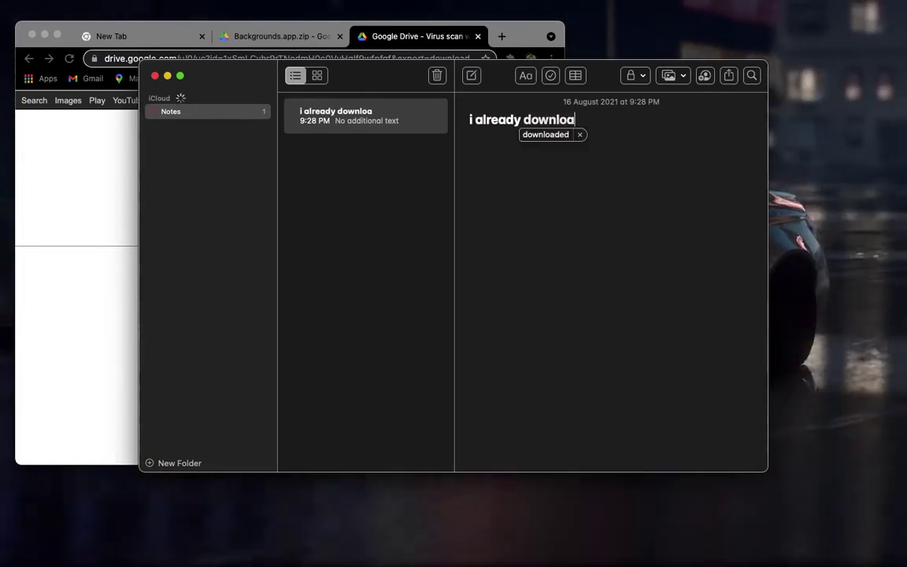
pyautogui.write('ded it')
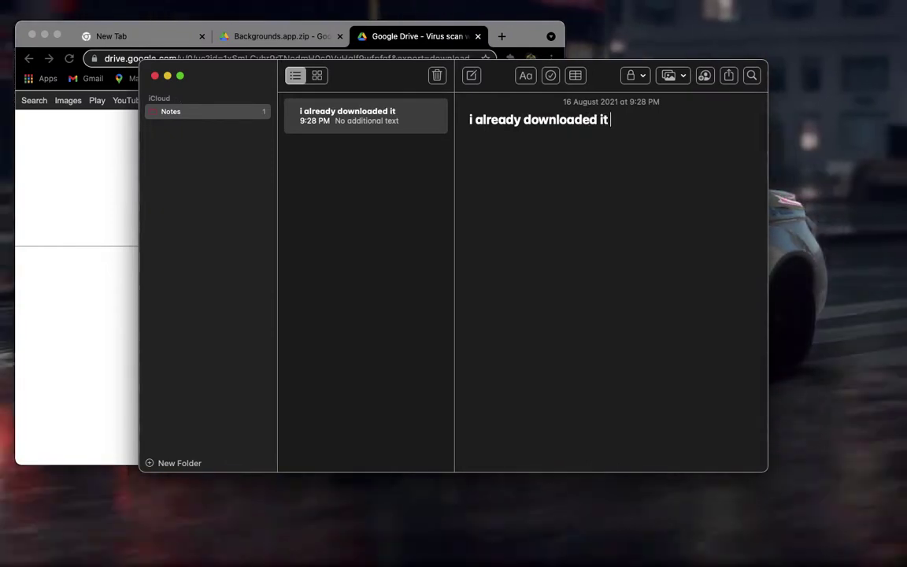
# Clear the note's text and close the Notes window.
pyautogui.press('super+a')
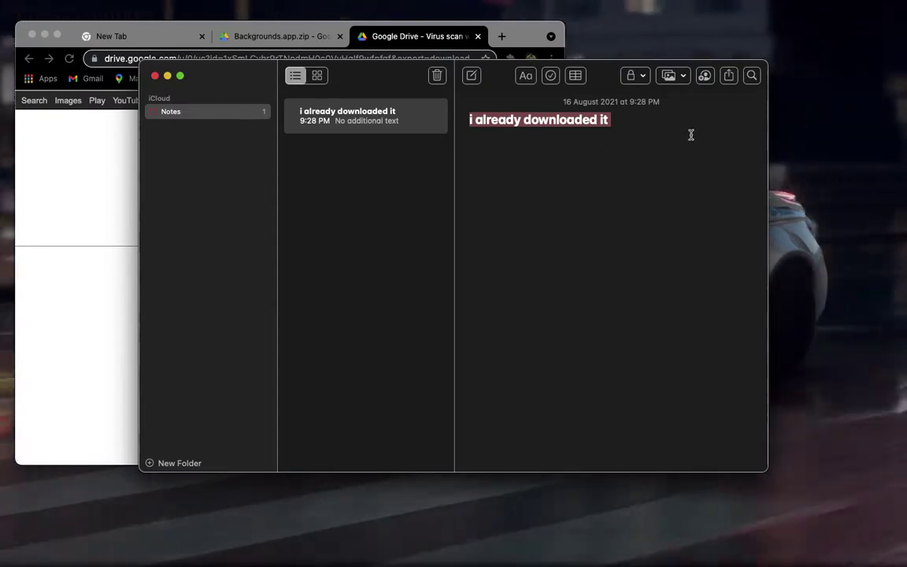
pyautogui.press('BackSpace')
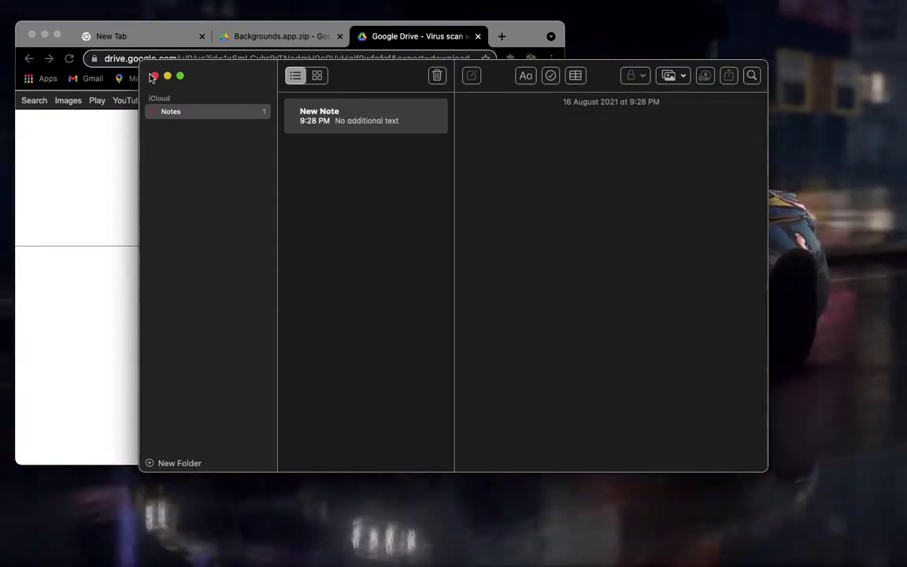
pyautogui.click(153, 77)
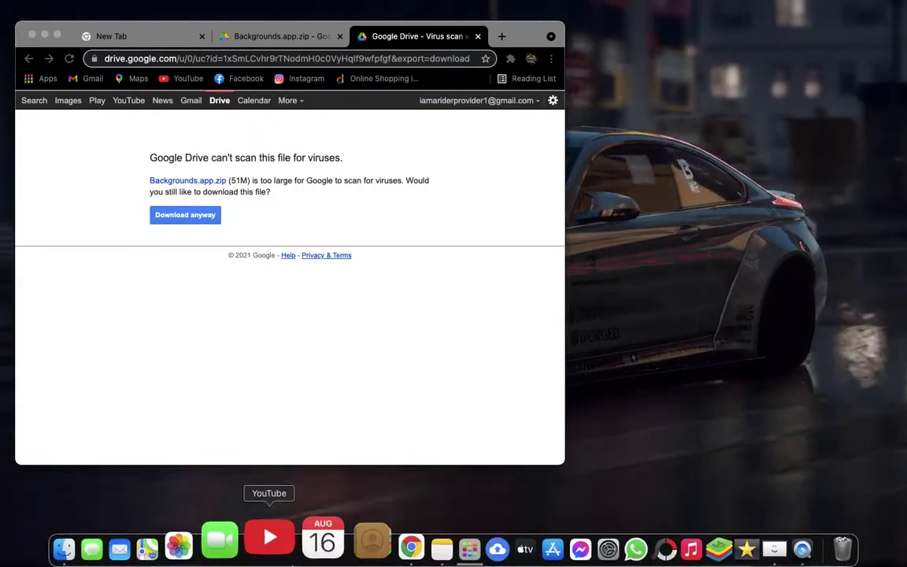
# Open the Downloads folder in Finder and select the Backgrounds.app.zip archive.
pyautogui.moveTo(223, 553)
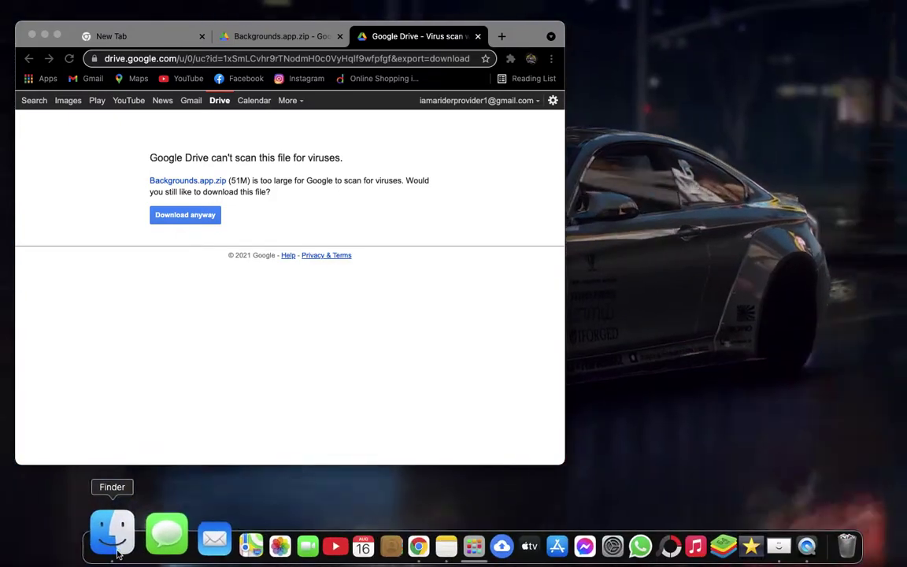
pyautogui.click(99, 543)
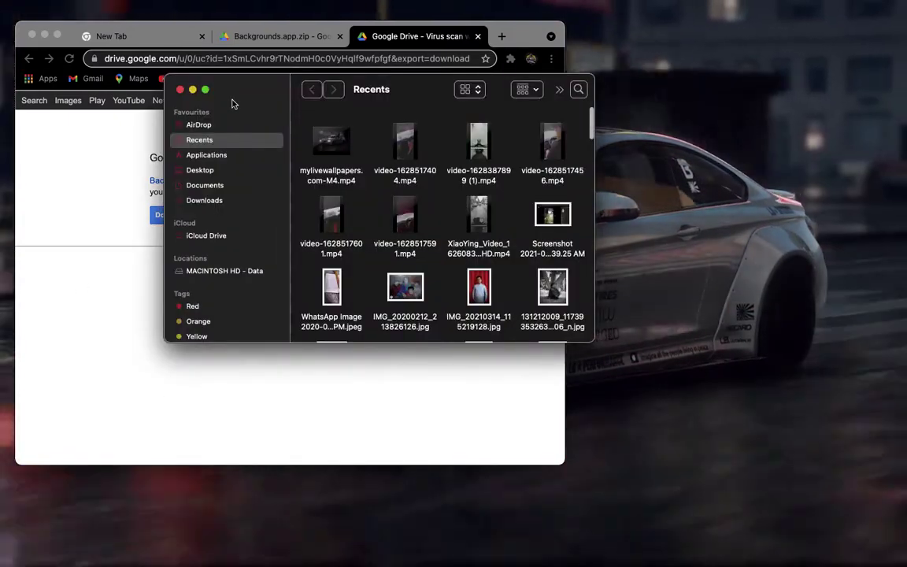
pyautogui.click(217, 172)
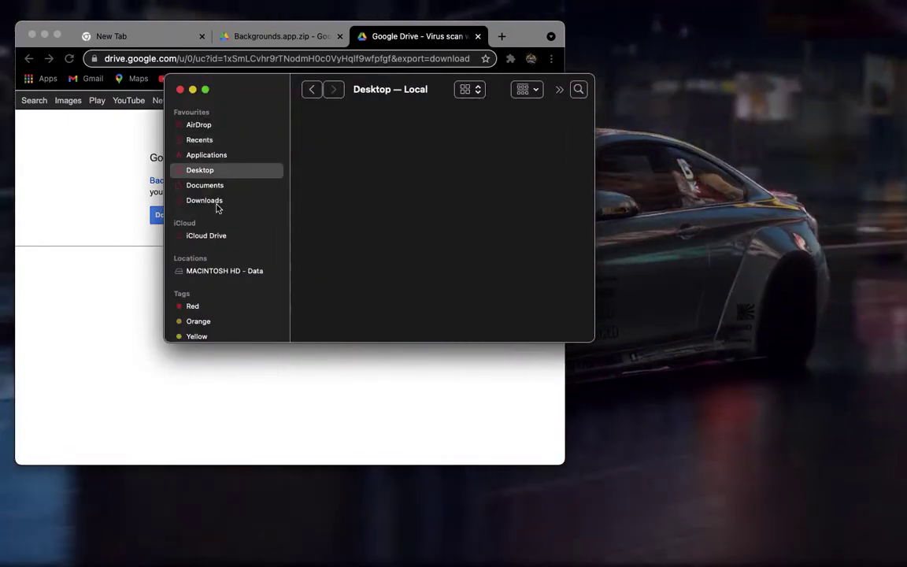
pyautogui.click(218, 202)
pyautogui.scroll(-15, 363, 216)
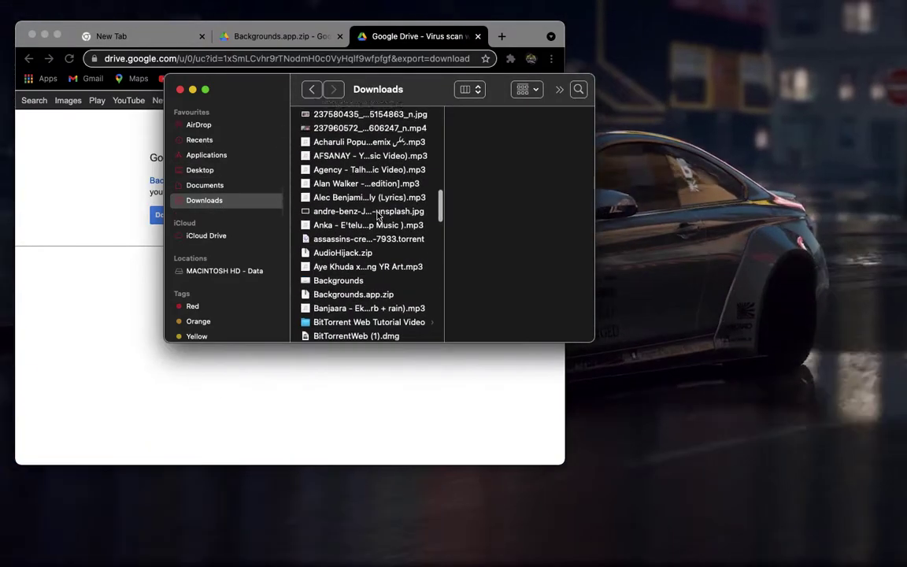
pyautogui.scroll(1, 378, 214)
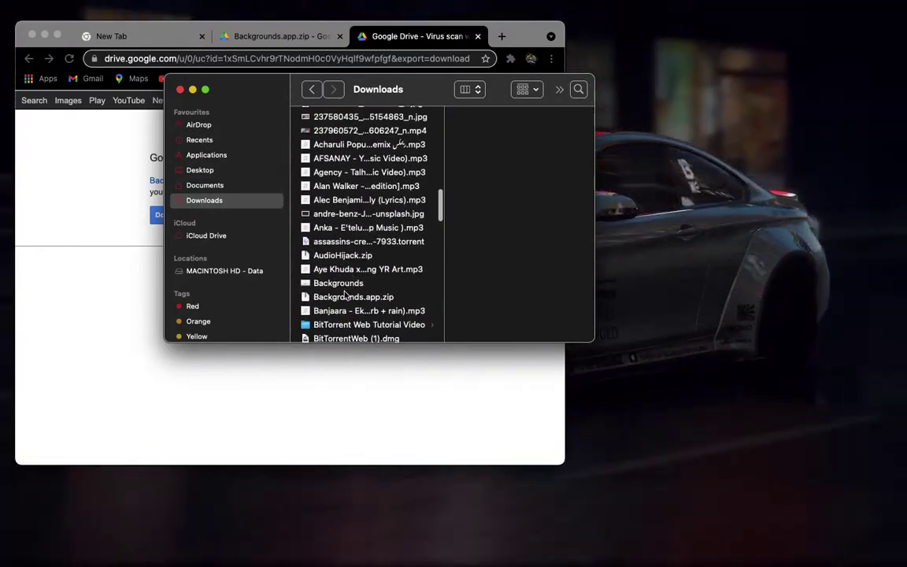
pyautogui.click(346, 298)
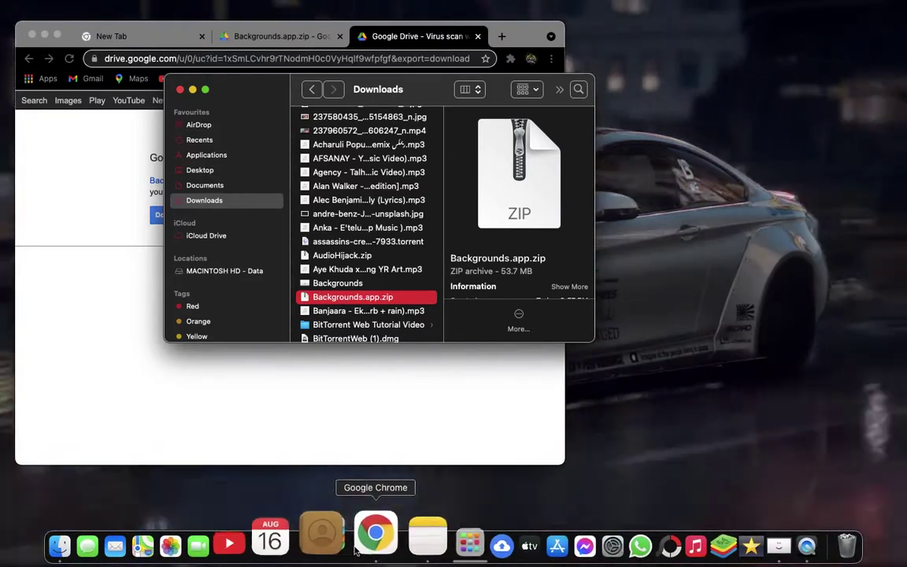
# Switch to Notes and write "extract it and then simply open the app" in the empty note.
pyautogui.click(400, 536)
pyautogui.click(564, 287)
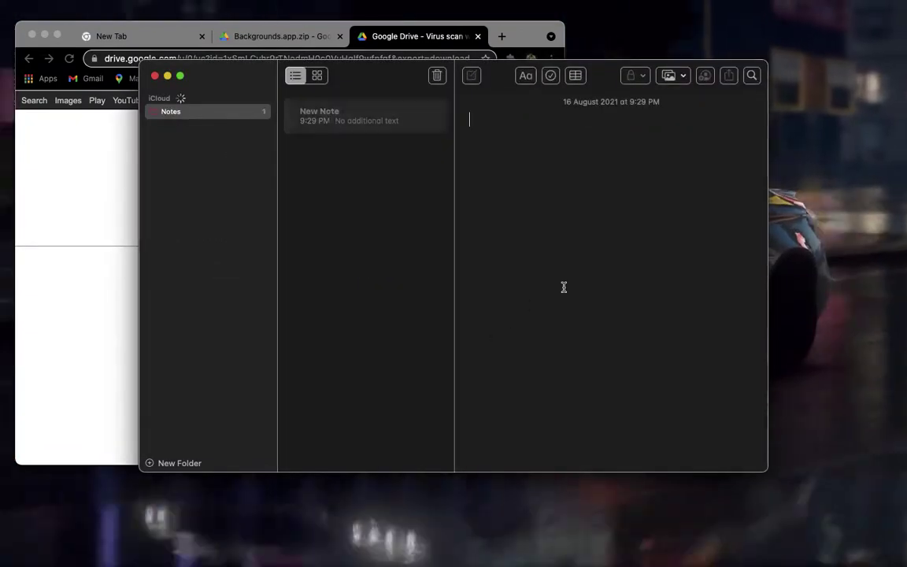
pyautogui.write('extract it')
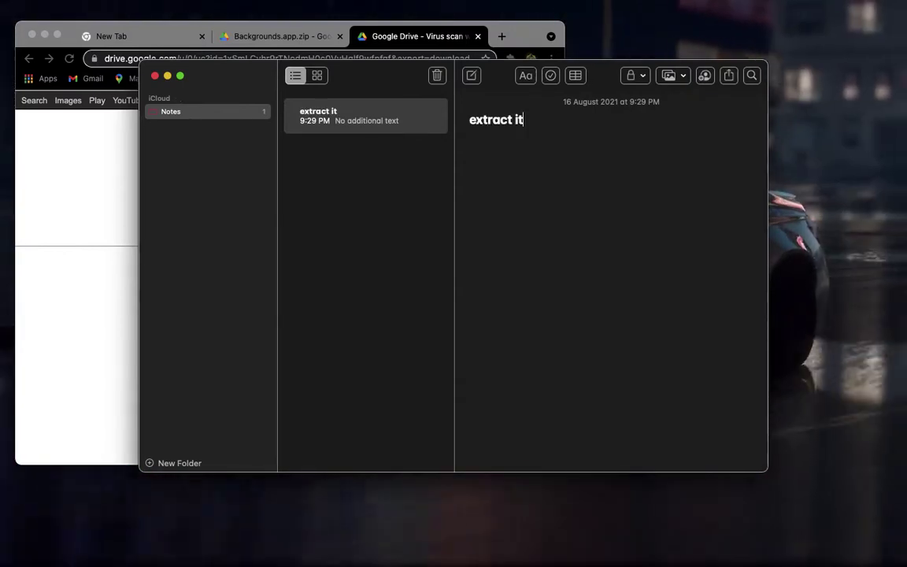
pyautogui.write('and then')
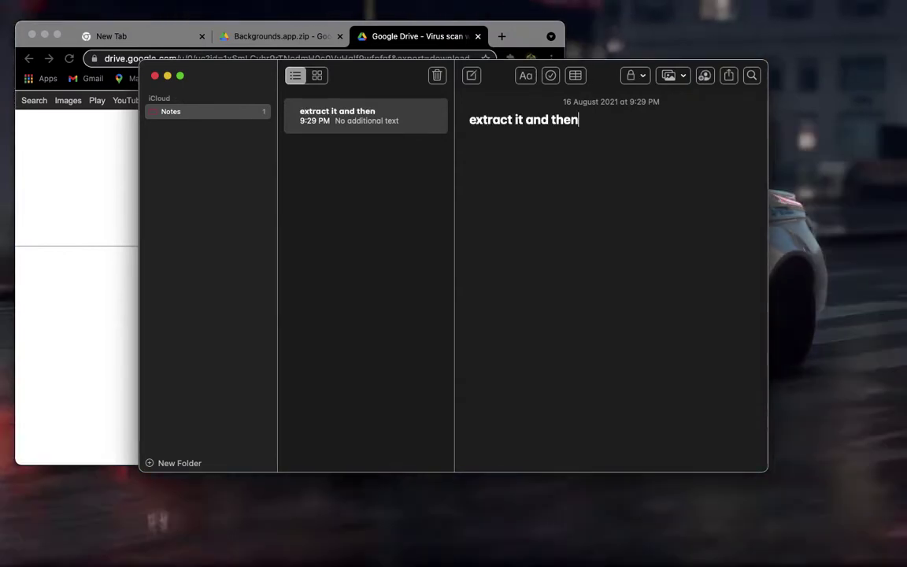
pyautogui.write(' simply d')
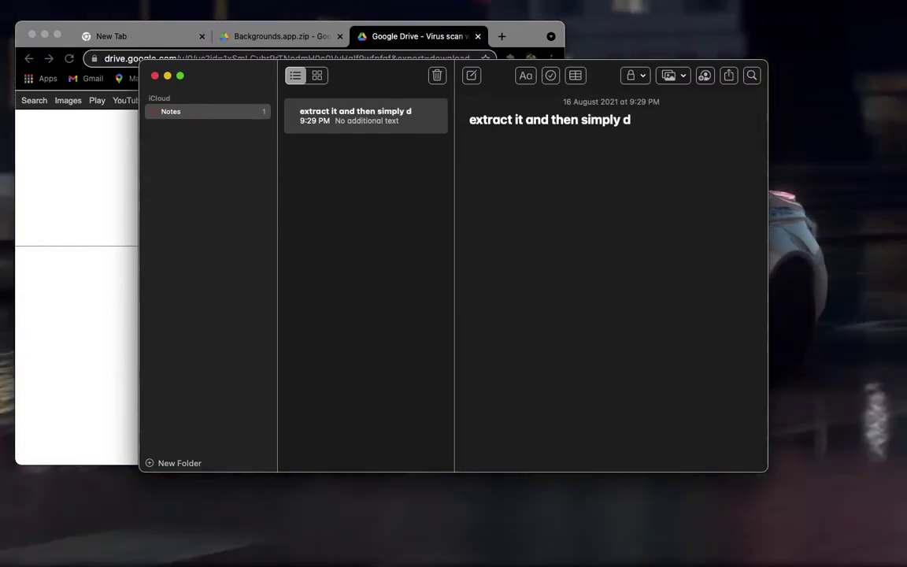
pyautogui.press('BackSpace')
pyautogui.write('open the app')
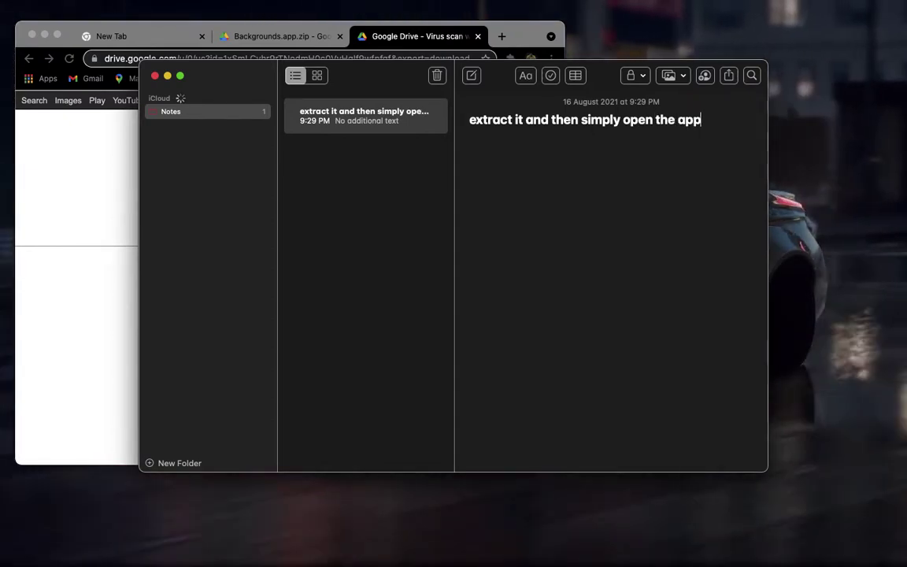
# Continue the note's sentence with " . i will show you by quoting my wallpaper", keeping that wording.
pyautogui.moveTo(647, 6)
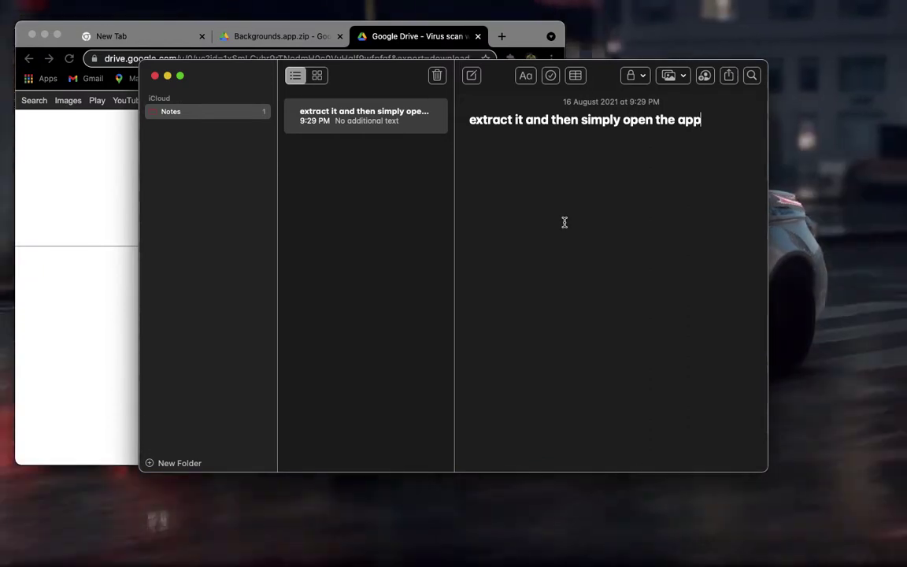
pyautogui.write('p ')
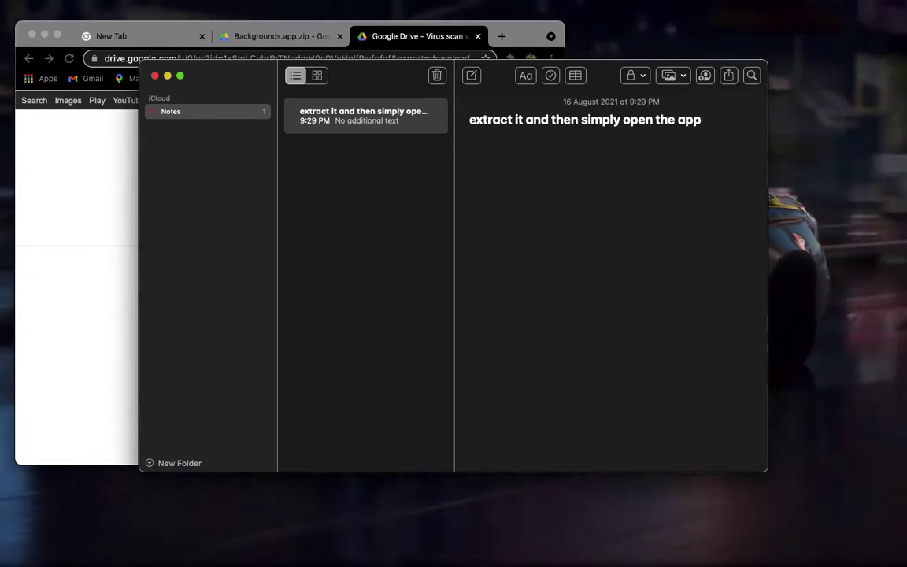
pyautogui.write('. i wil')
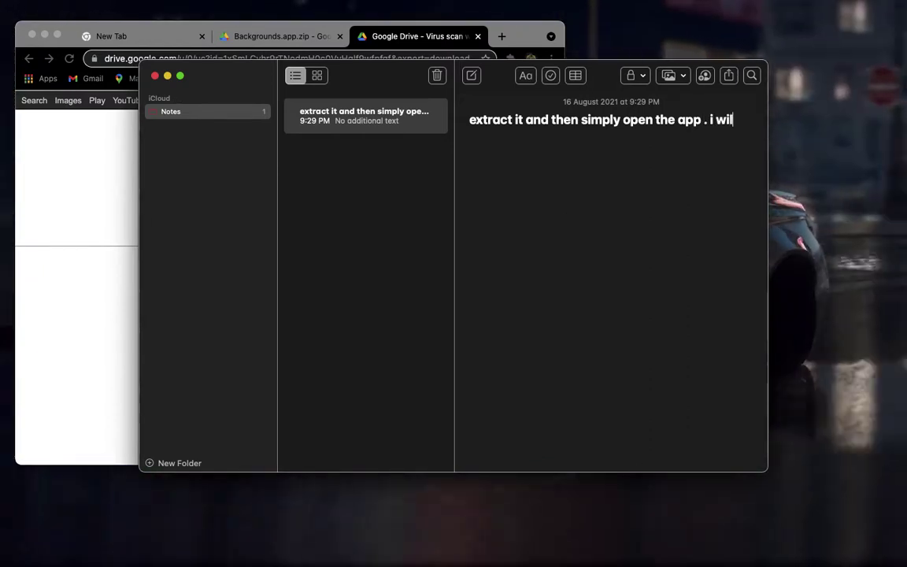
pyautogui.write('l sho')
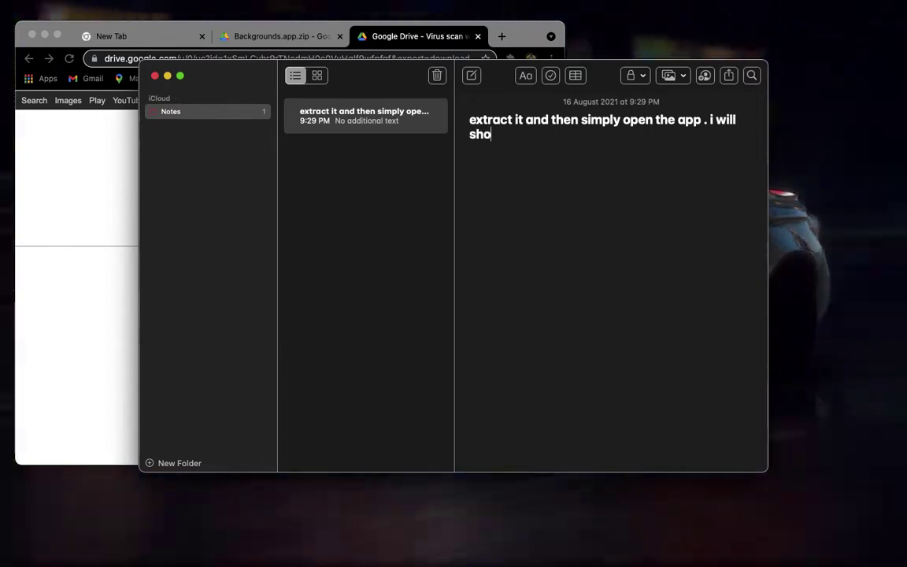
pyautogui.write('w you')
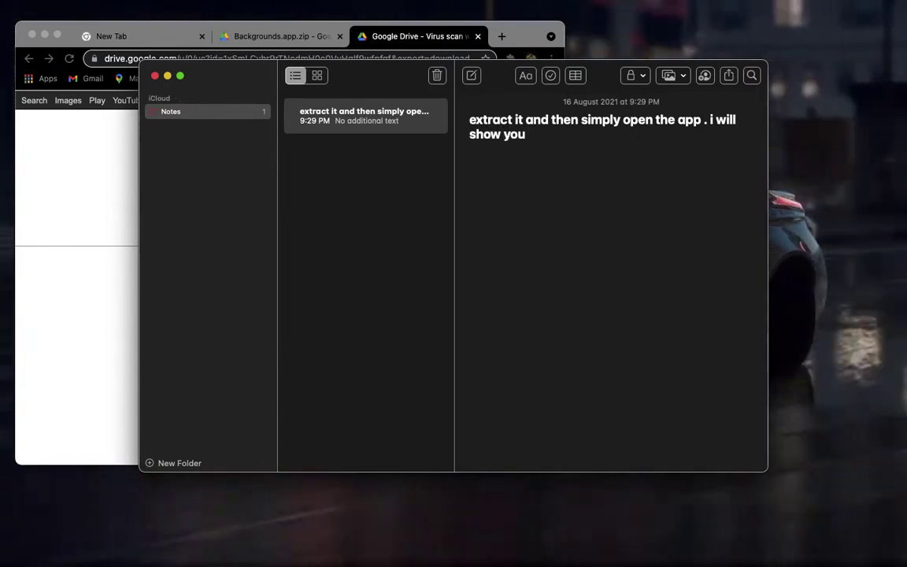
pyautogui.write(' by quiti')
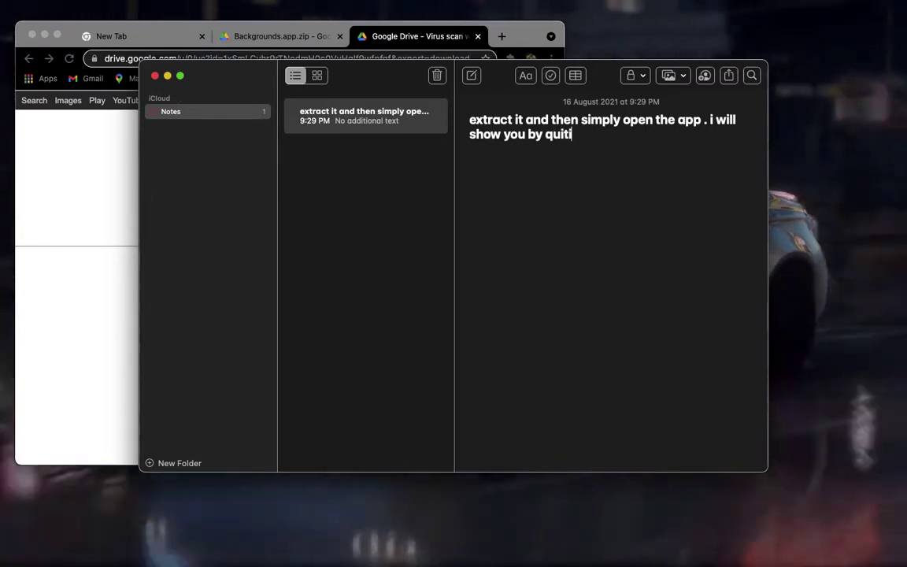
pyautogui.write('ng')
pyautogui.press('BackSpace')
pyautogui.press('BackSpace')
pyautogui.press('BackSpace')
pyautogui.press('BackSpace')
pyautogui.press('BackSpace')
pyautogui.write('oting m')
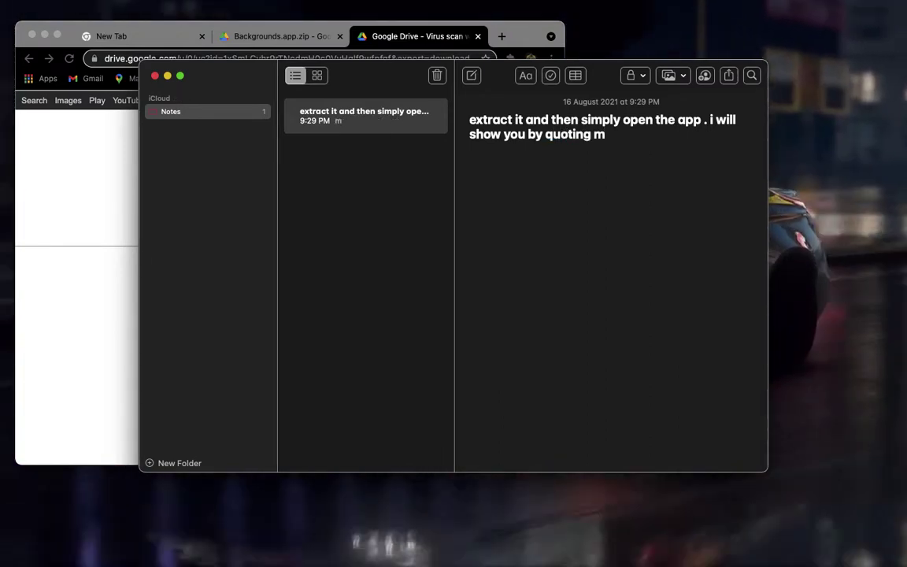
pyautogui.write('y wal')
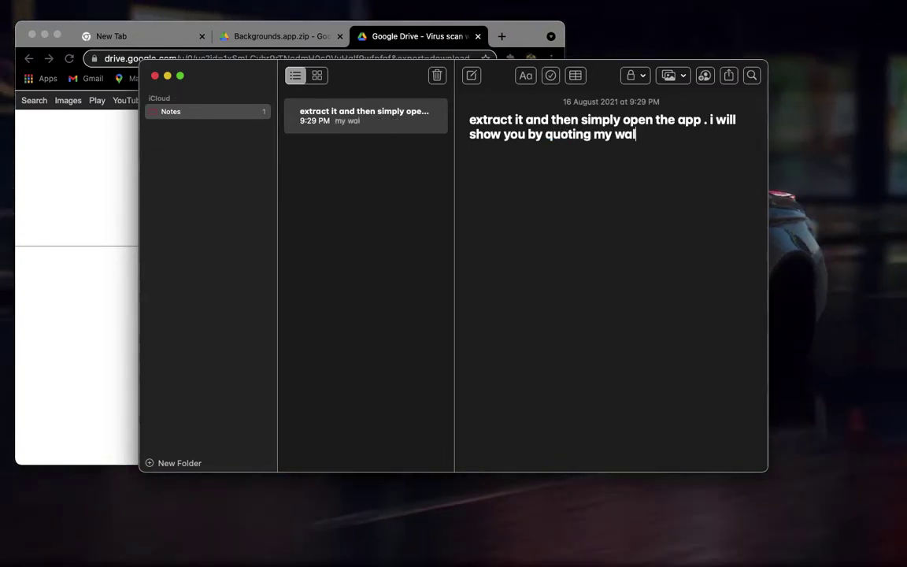
pyautogui.write('lpaper')
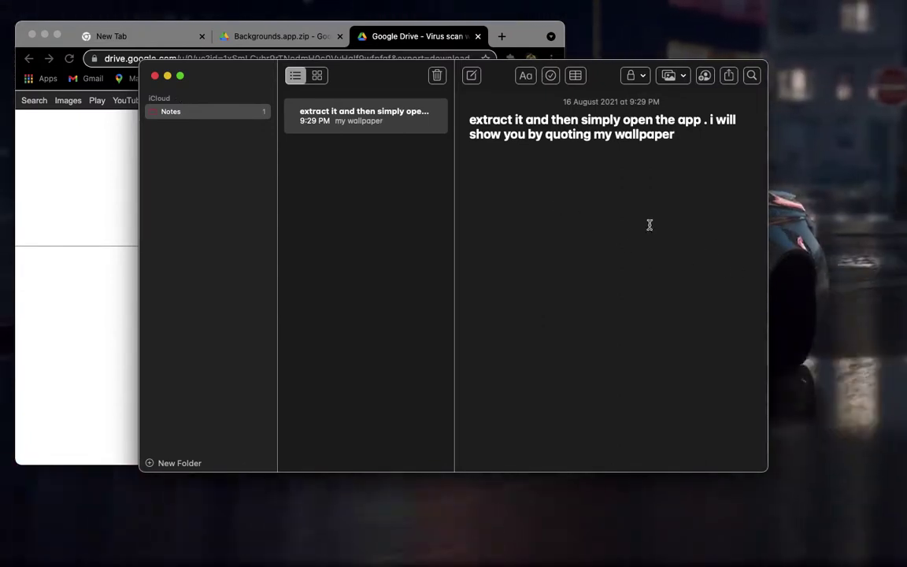
# Erase the whole text about extracting and opening the app from the note.
pyautogui.press('super+a')
pyautogui.press('BackSpace')
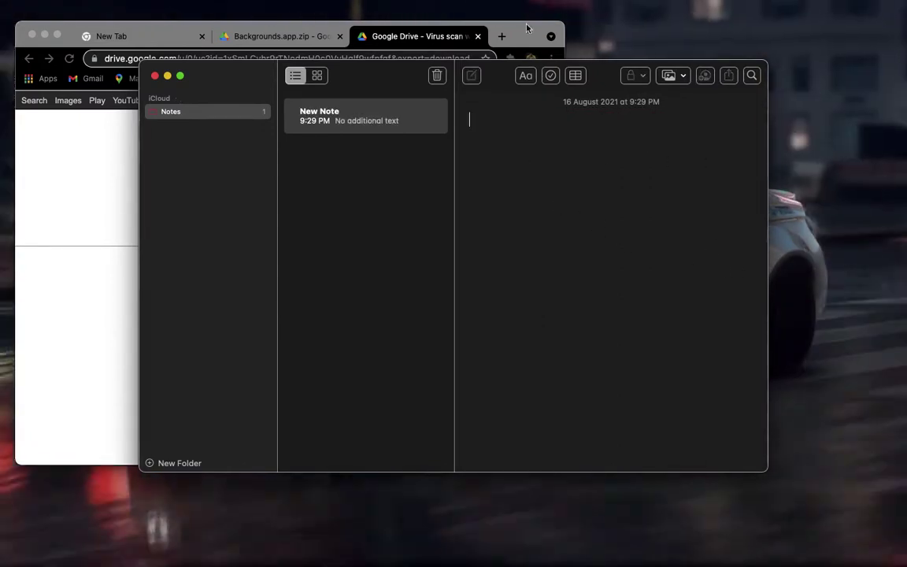
# Quit the Backgrounds app and clear the Notes, Chrome and Finder windows off the desktop.
pyautogui.click(592, 7)
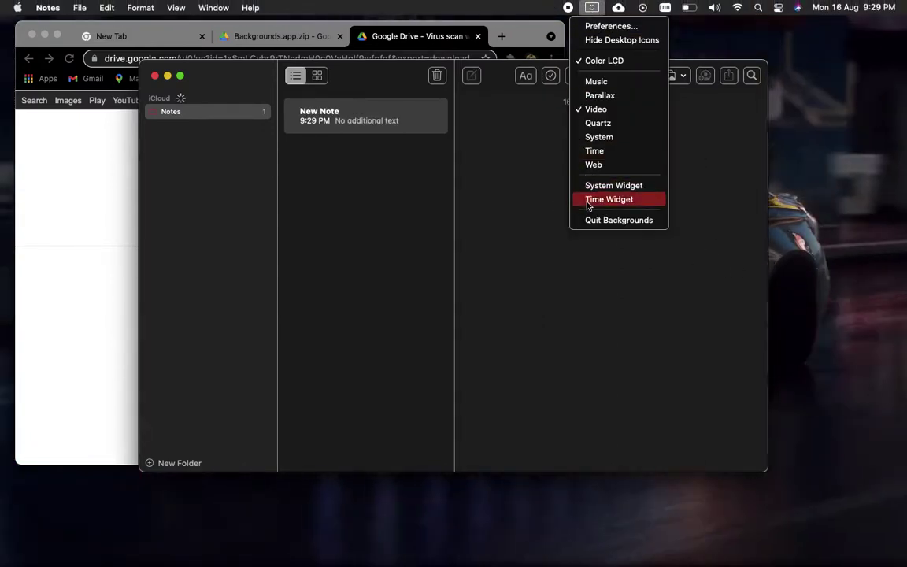
pyautogui.click(595, 219)
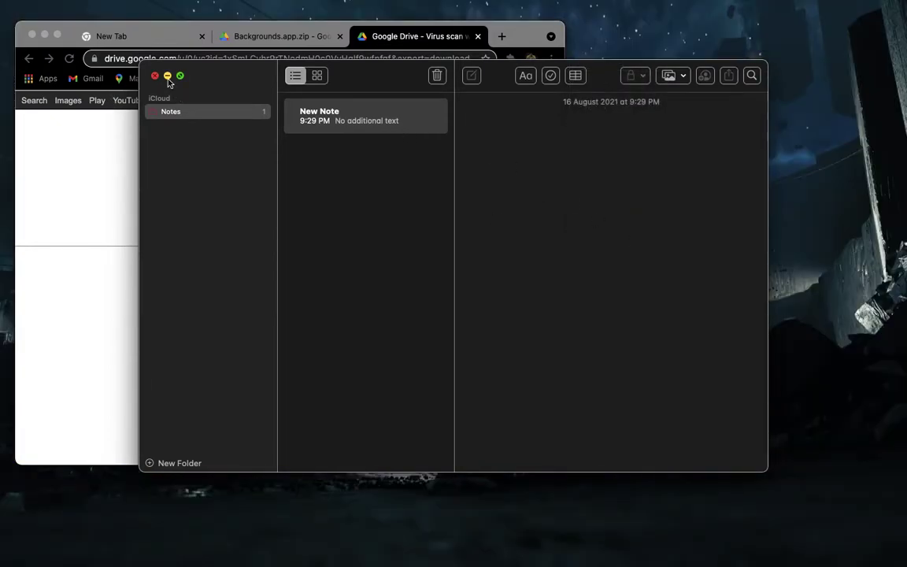
pyautogui.click(154, 76)
pyautogui.click(45, 37)
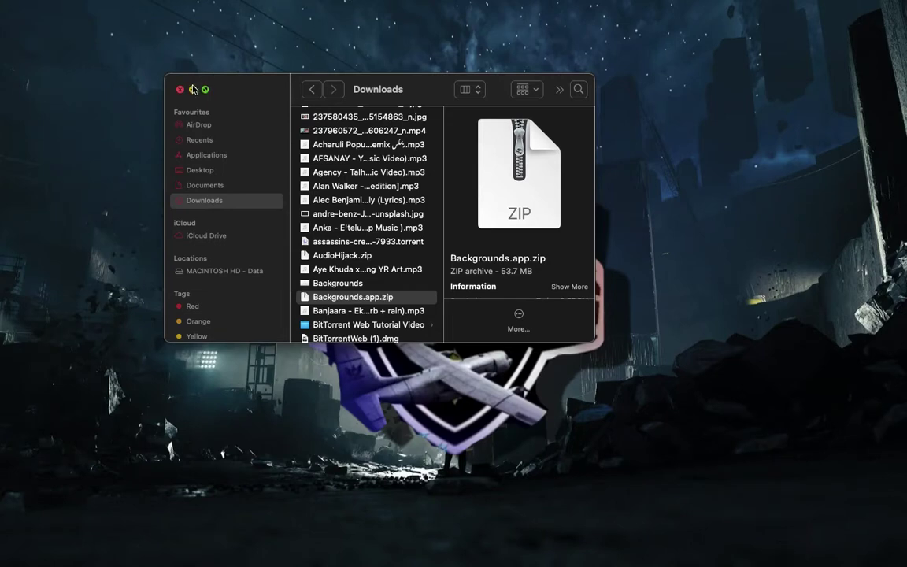
pyautogui.click(192, 89)
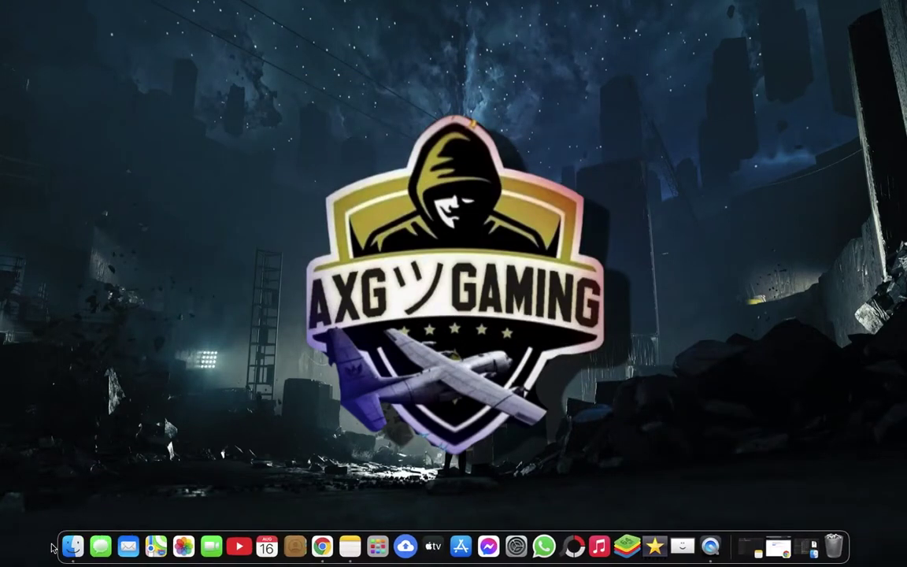
# Move the Backgrounds app from the Downloads folder in Finder to the desktop and launch it from there.
pyautogui.click(81, 543)
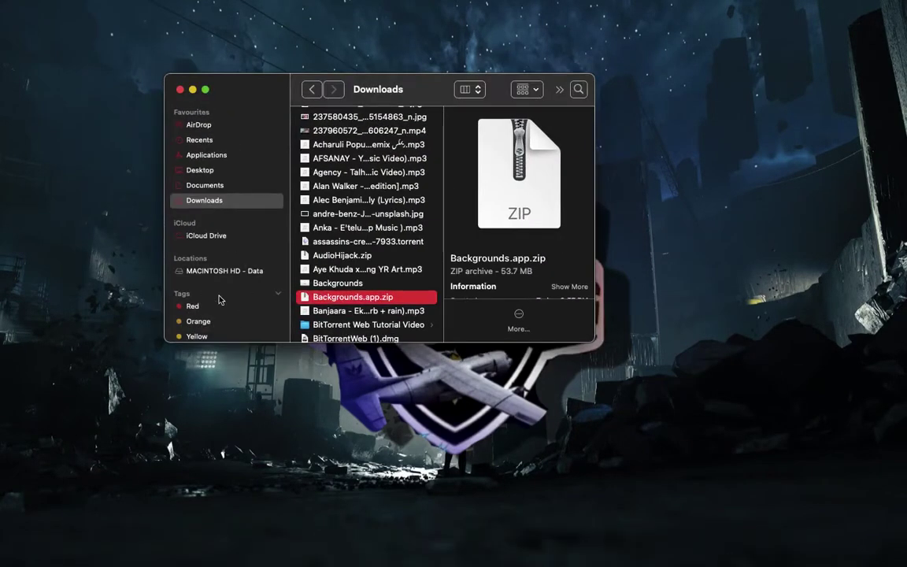
pyautogui.moveTo(332, 289); pyautogui.dragTo(821, 285)
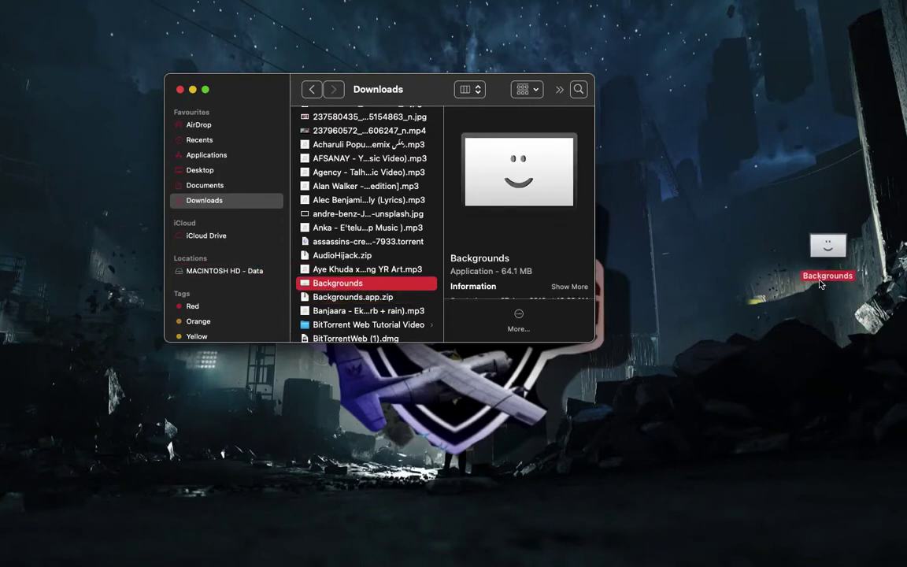
pyautogui.click(180, 89)
pyautogui.doubleClick(837, 235)
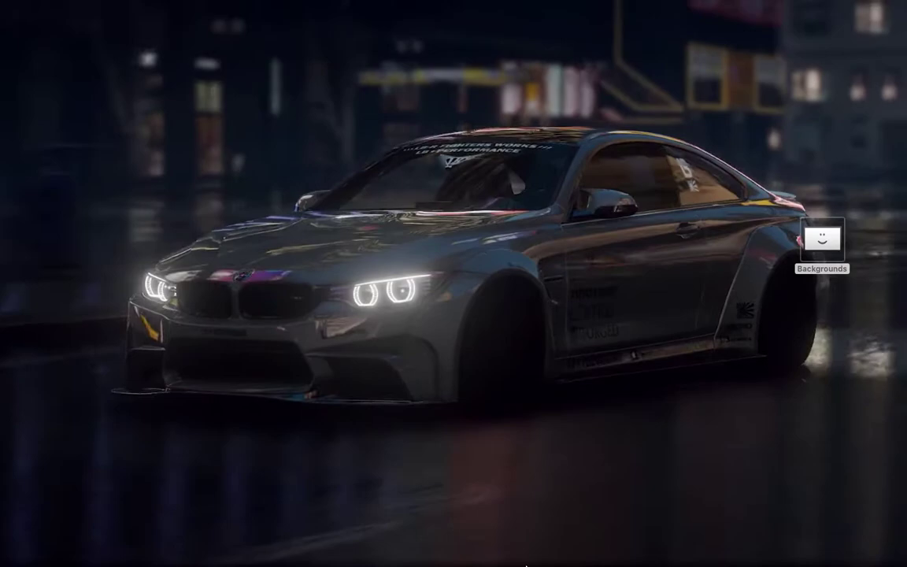
# Switch to Notes and write "i already set it you have to download video you want to set or you can use your own video in it".
pyautogui.moveTo(532, 531)
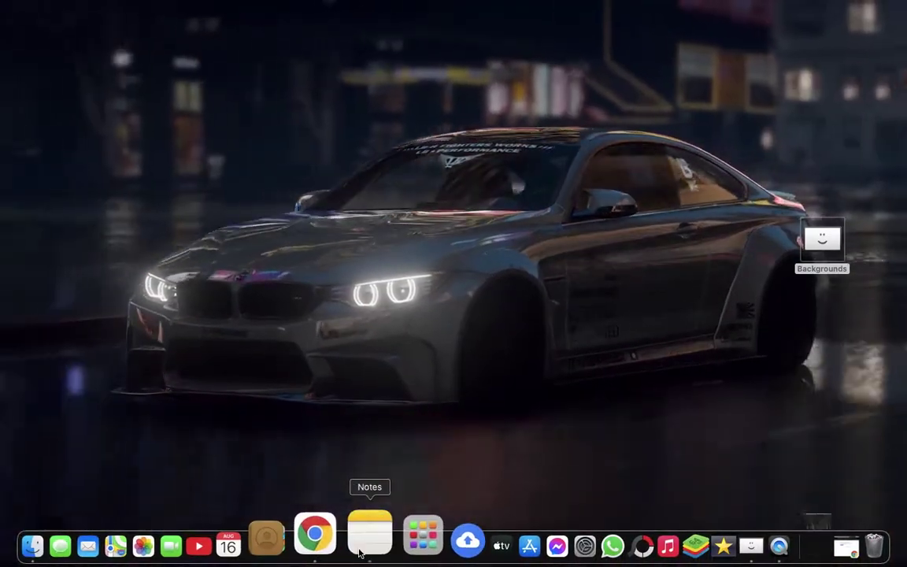
pyautogui.click(359, 553)
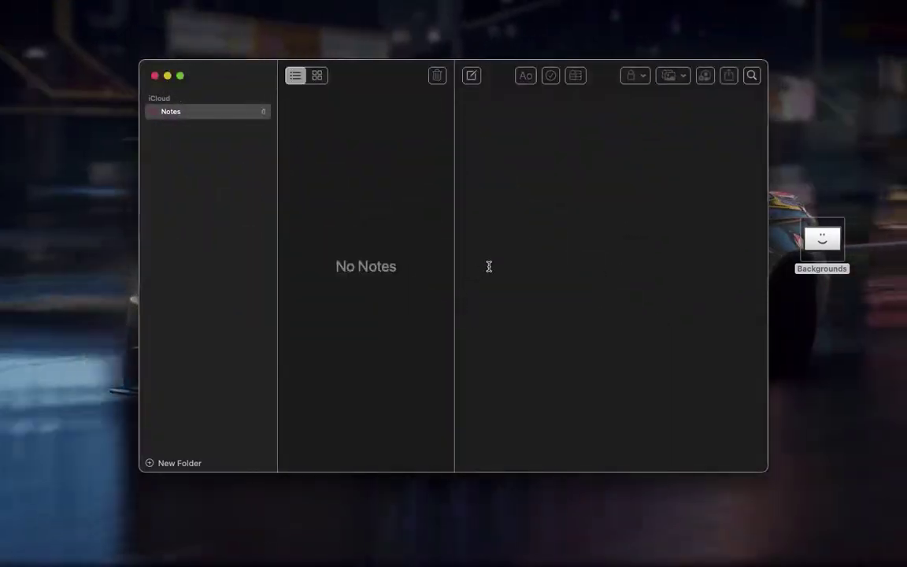
pyautogui.write('i al')
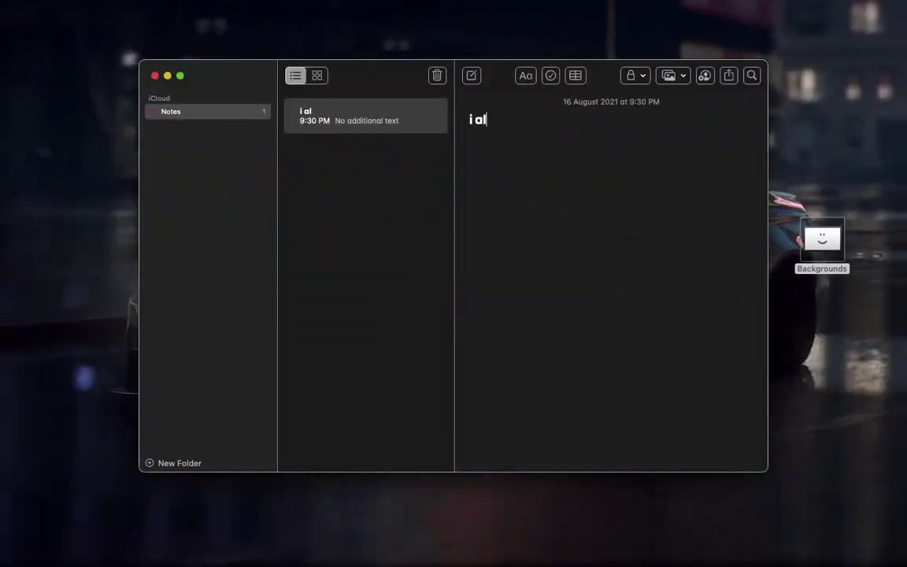
pyautogui.write('ready ')
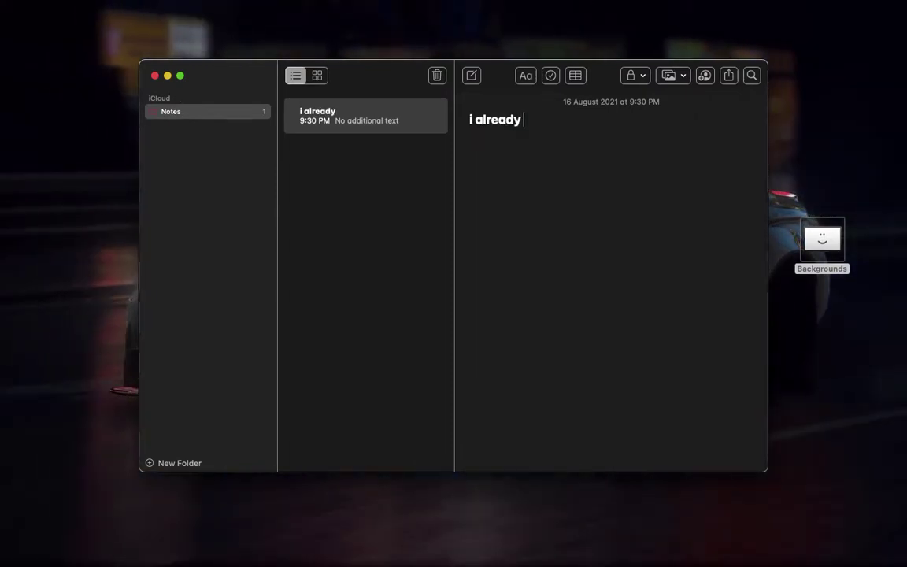
pyautogui.write('set it')
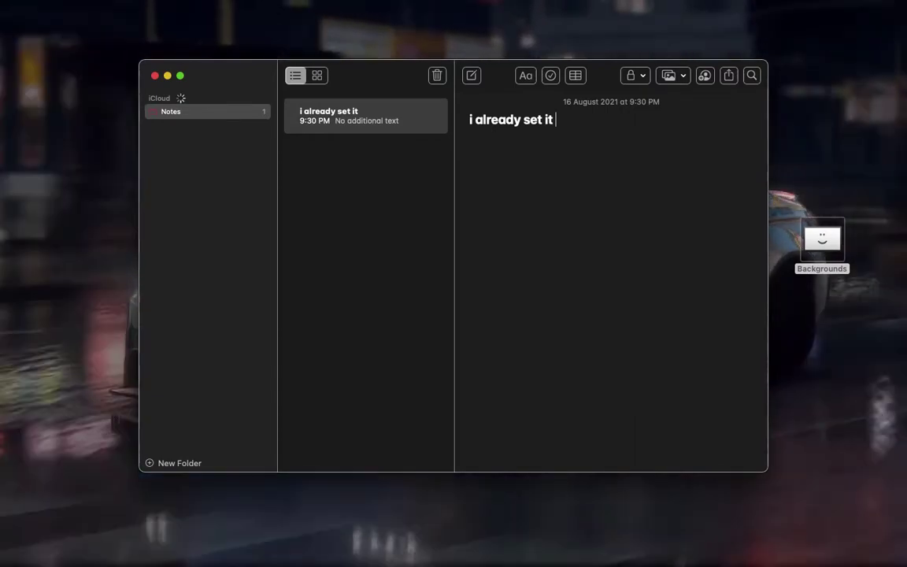
pyautogui.write(' you have to download video you want to set or you can use your own video in it')
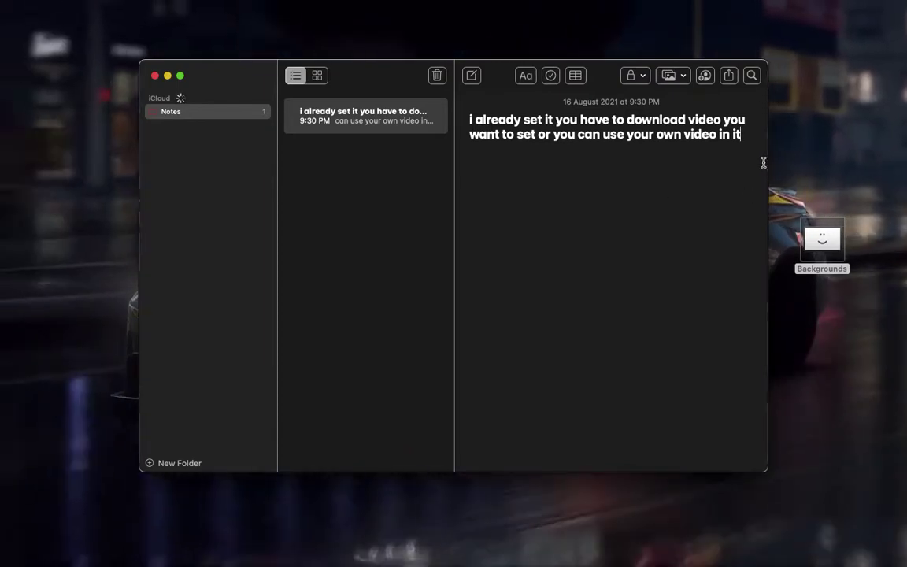
# Replace the note's text with "when you open the app it will appear on top menu on your desktop".
pyautogui.moveTo(760, 142); pyautogui.dragTo(497, 107)
pyautogui.click(664, 168)
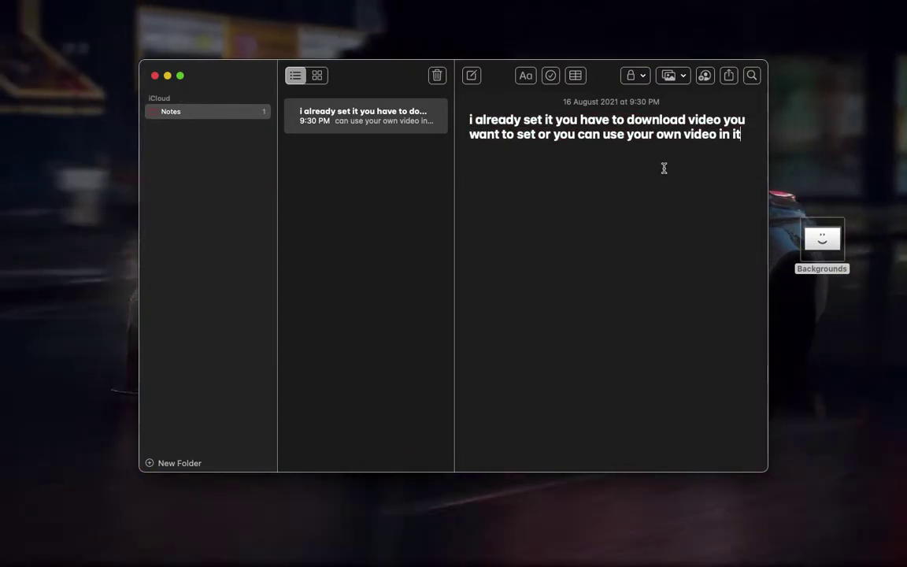
pyautogui.press('BackSpace')
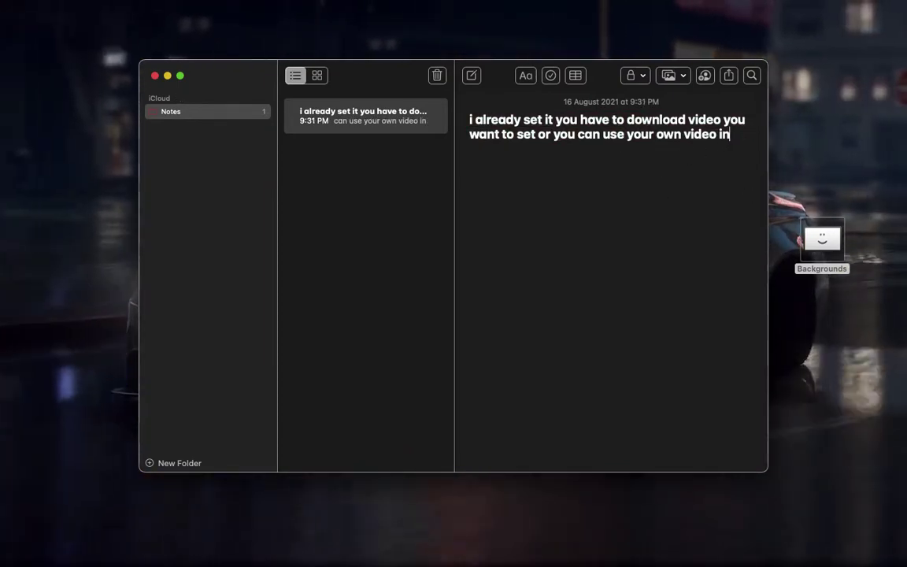
pyautogui.press('super+a')
pyautogui.press('BackSpace')
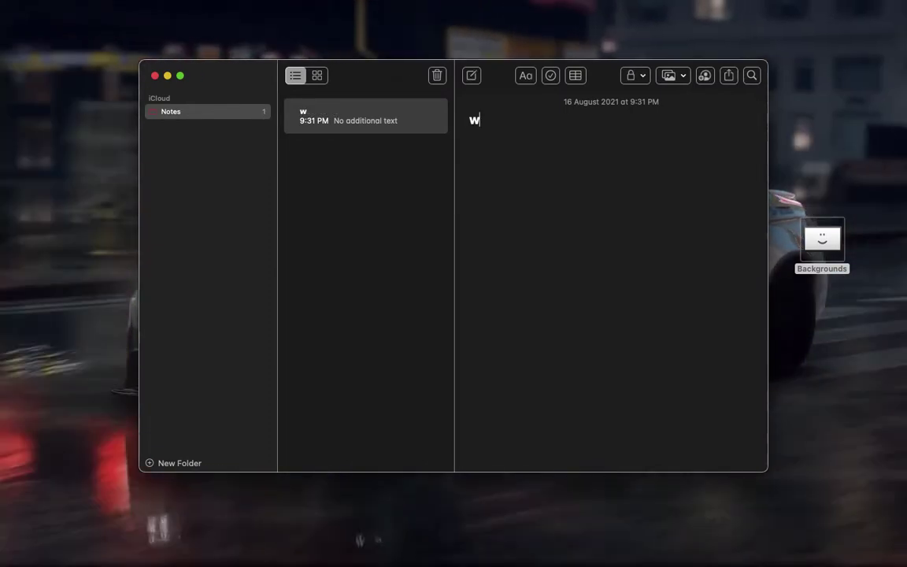
pyautogui.write('when you open the app it will appear on top menu on your desktop')
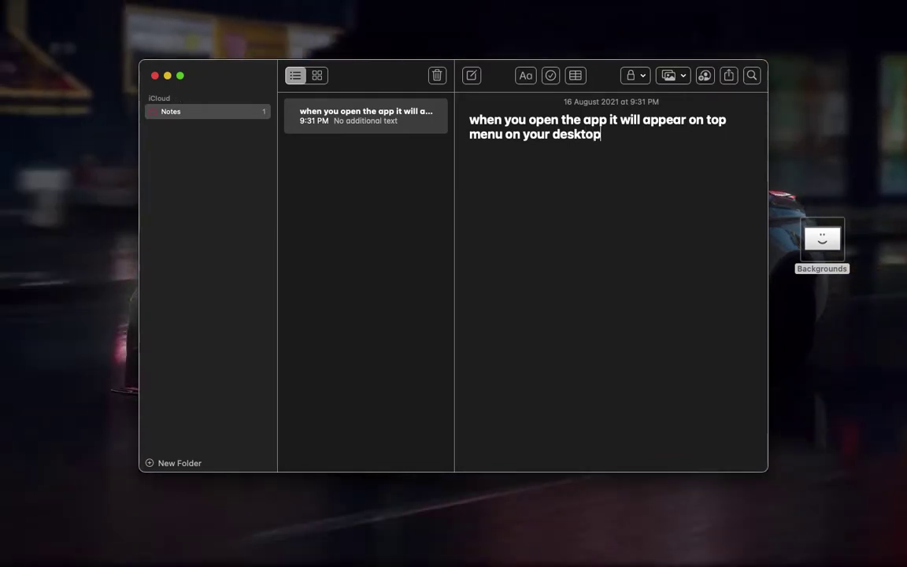
# Point out the Backgrounds app in the system menu bar by briefly showing its options and dismissing them.
pyautogui.moveTo(402, 4)
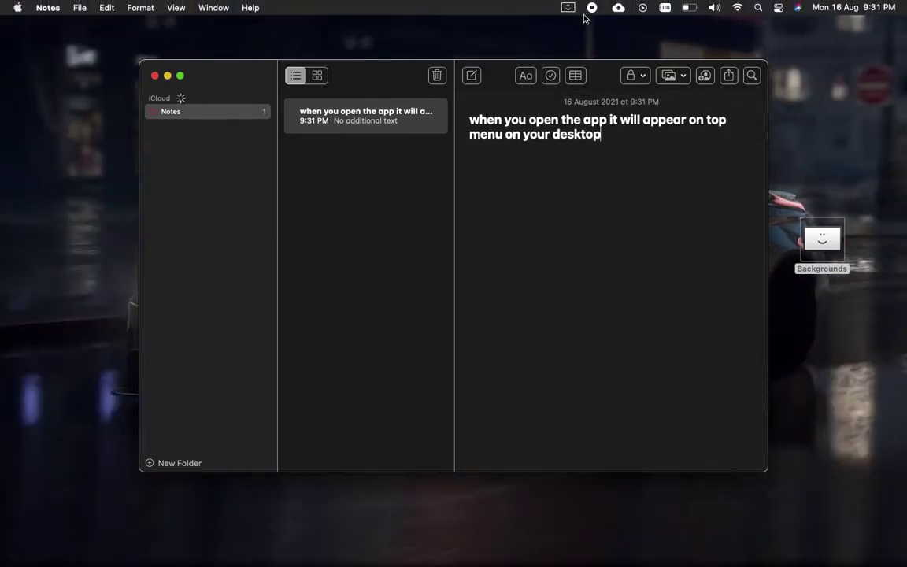
pyautogui.click(567, 9)
pyautogui.click(566, 9)
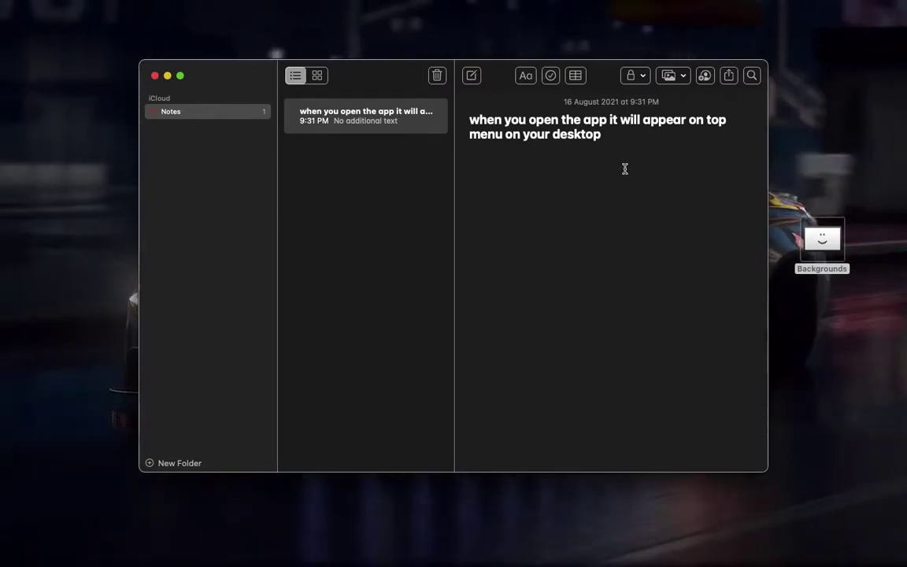
# Replace the note's text with "you can set clock or any thing you want".
pyautogui.press('super+a')
pyautogui.press('BackSpace')
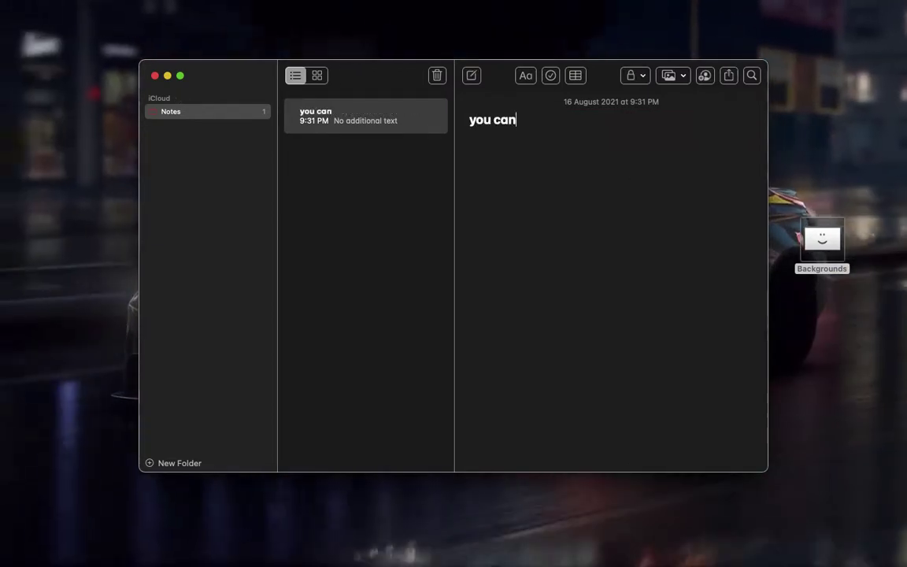
pyautogui.write('you can set')
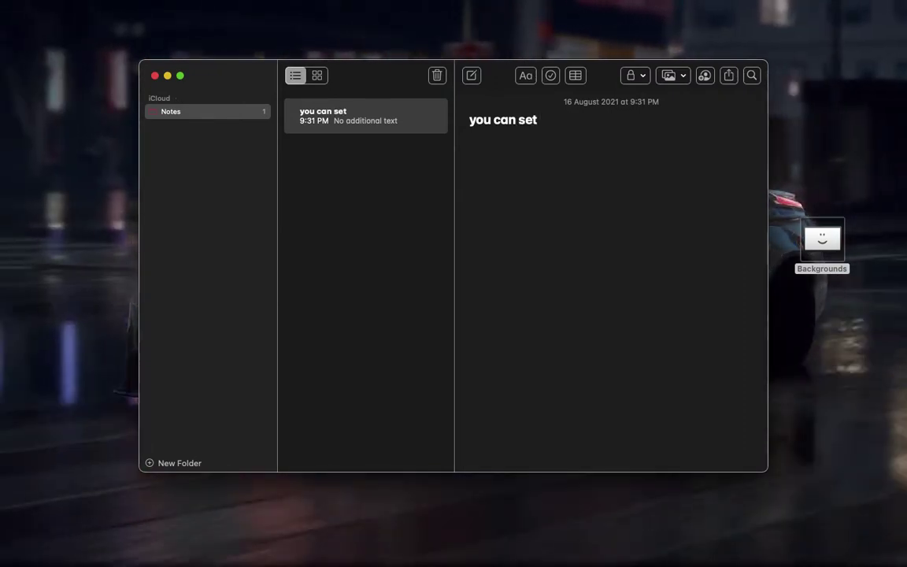
pyautogui.write(' clock')
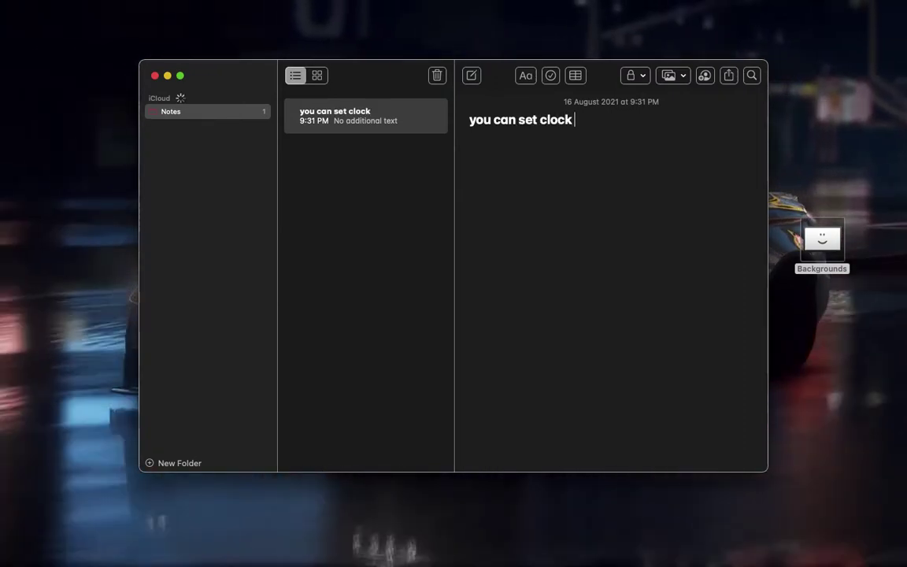
pyautogui.write(' or an')
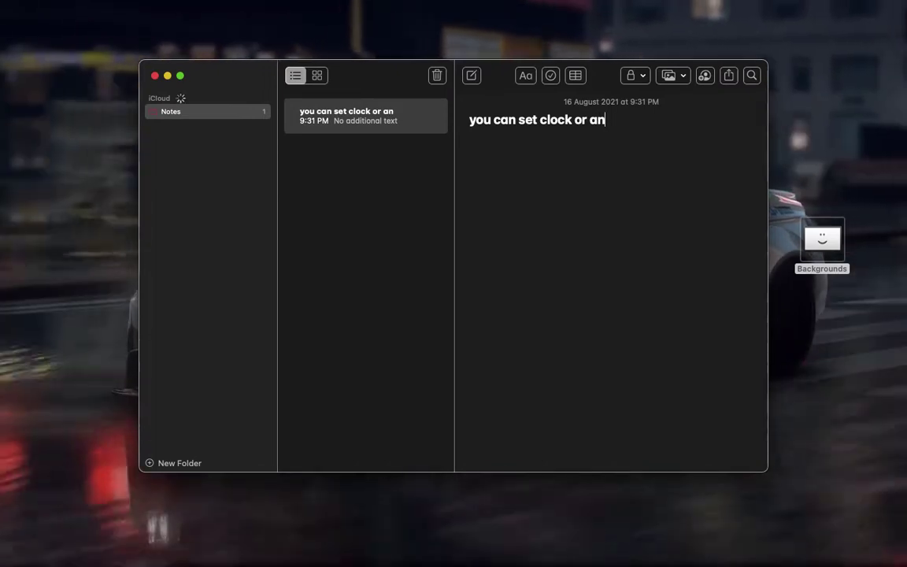
pyautogui.write('y th')
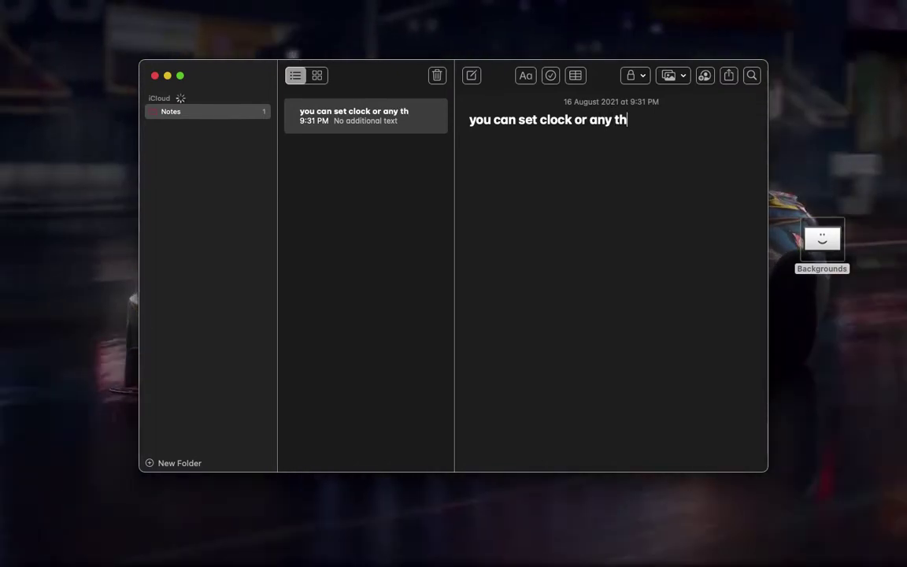
pyautogui.write('ing you ')
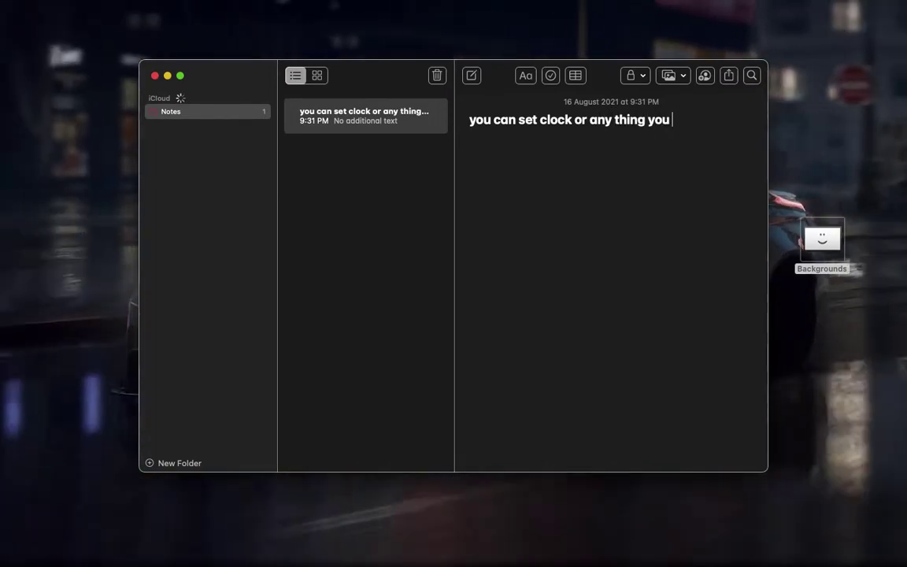
pyautogui.write('want')
pyautogui.press('BackSpace')
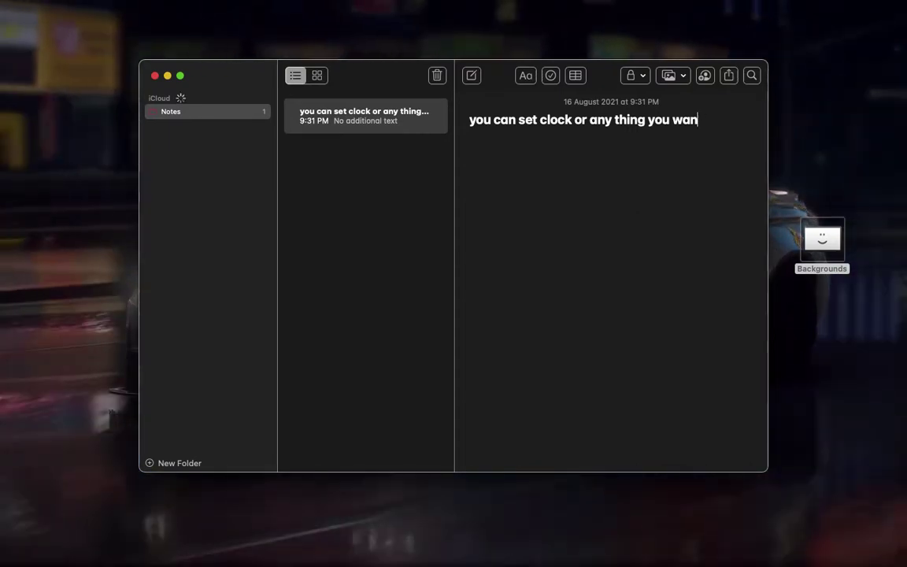
pyautogui.write('t')
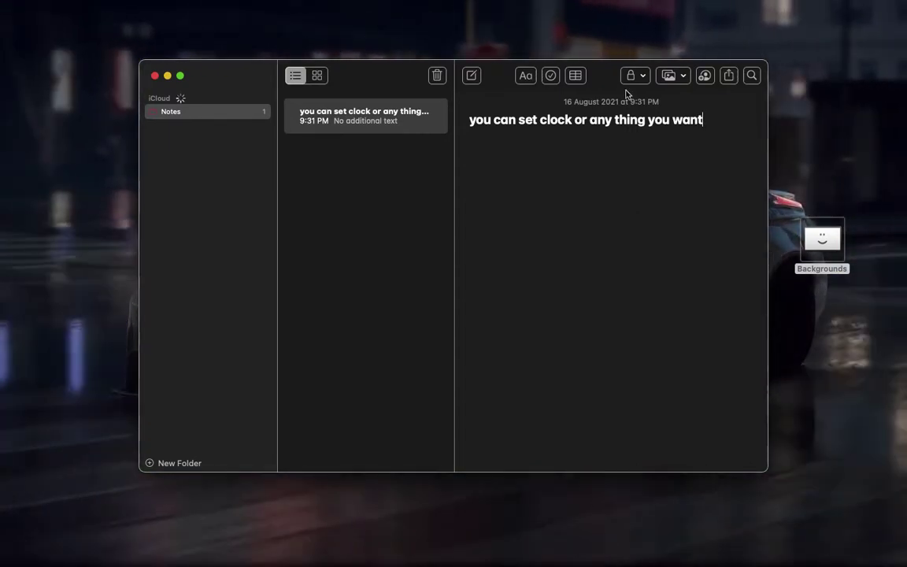
# Replace the sentence about setting a clock with "to add your video follow me".
pyautogui.moveTo(703, 126); pyautogui.dragTo(464, 49)
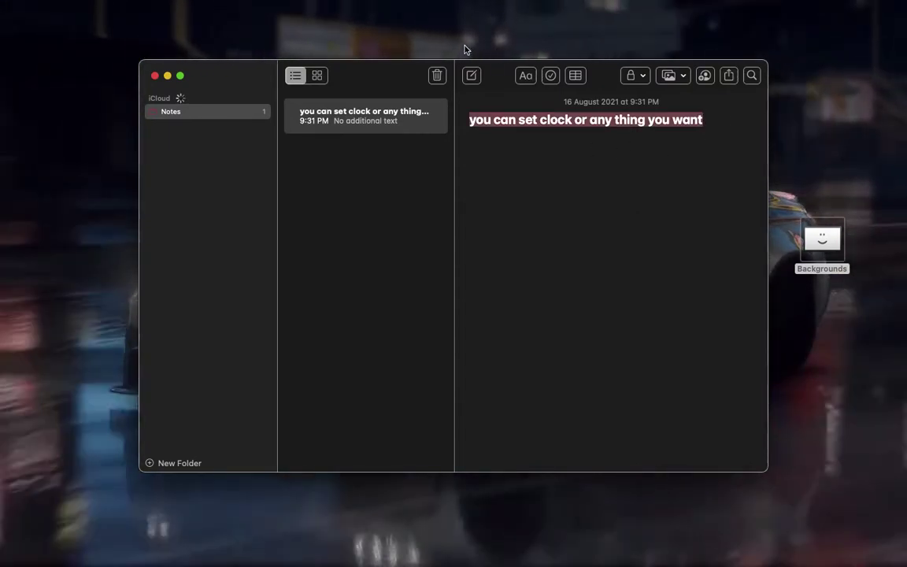
pyautogui.press('BackSpace')
pyautogui.write('to a')
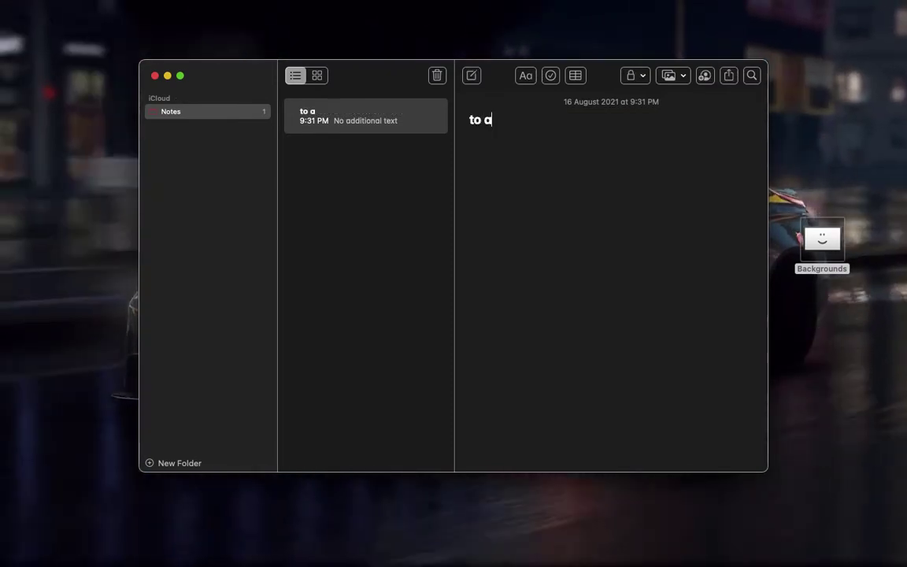
pyautogui.write('dd your ')
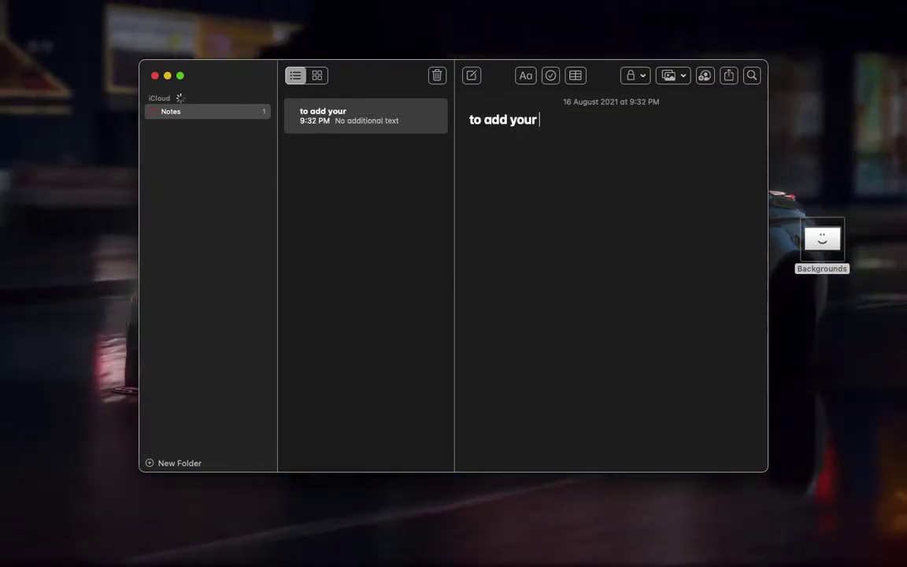
pyautogui.write('video ')
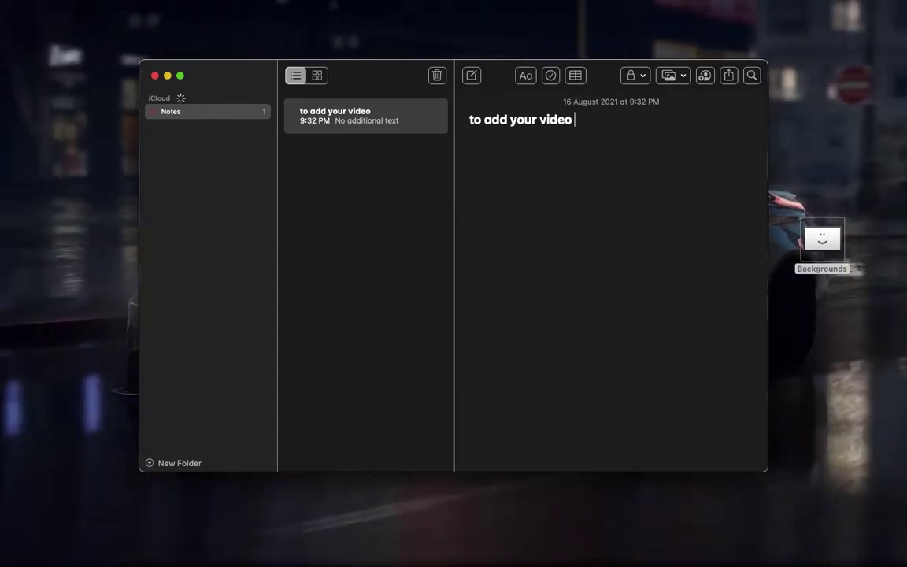
pyautogui.write('follow me')
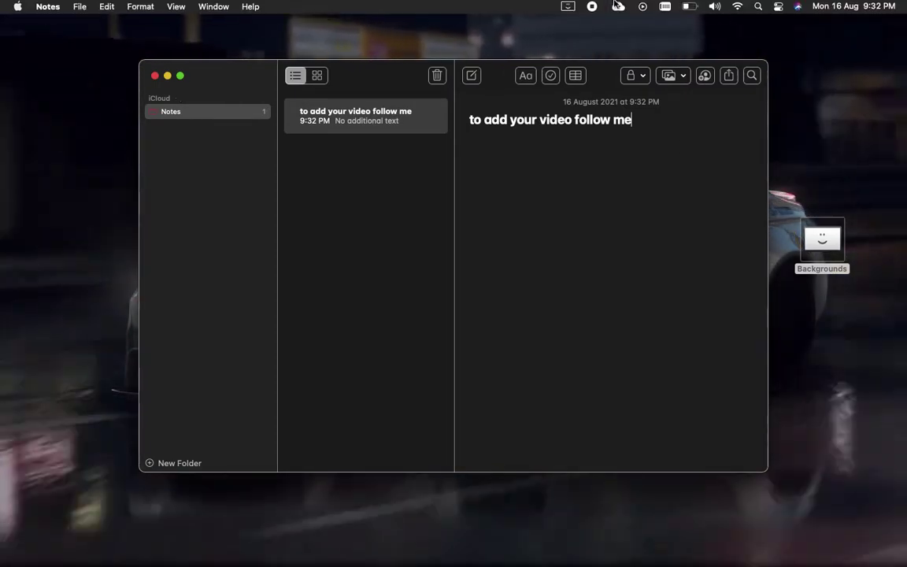
# Open the Backgrounds app's preferences and display the Themes settings with the video library.
pyautogui.click(571, 7)
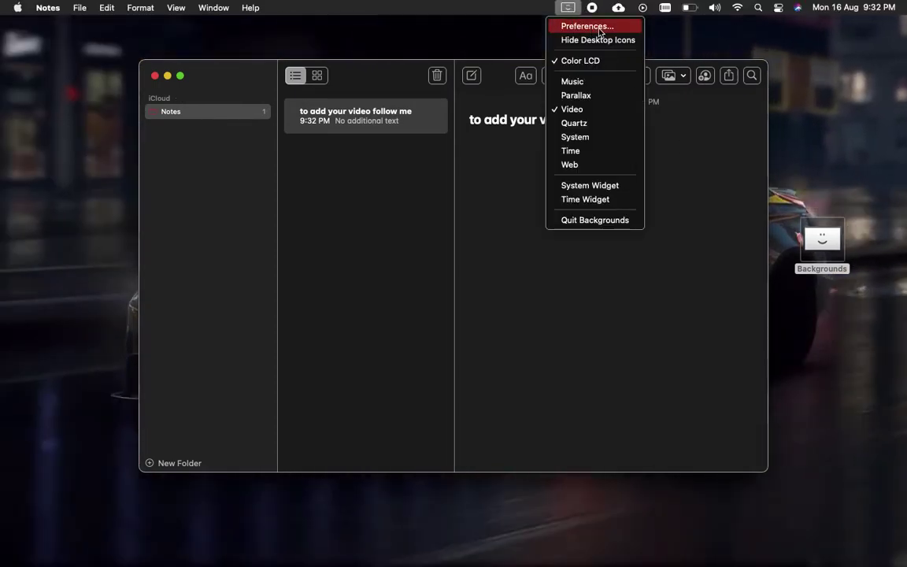
pyautogui.click(602, 29)
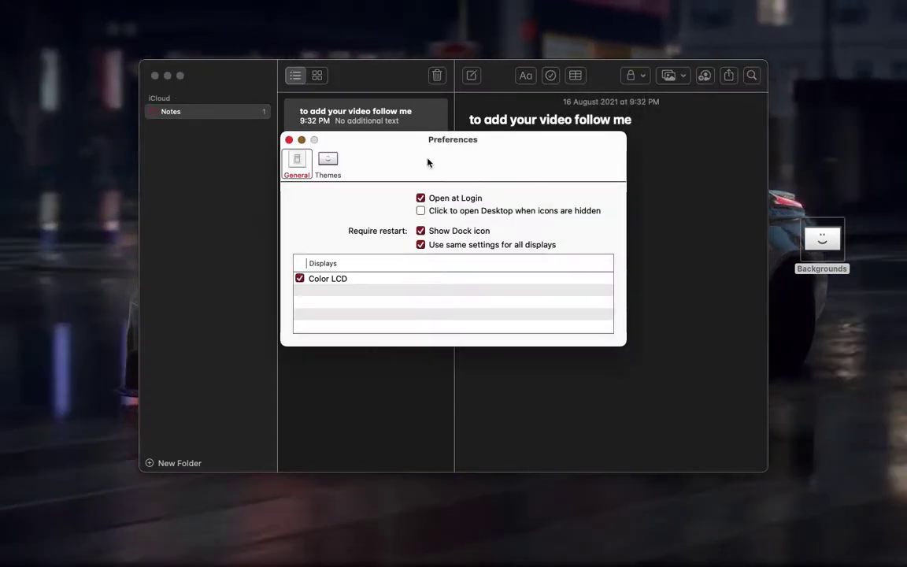
pyautogui.click(325, 162)
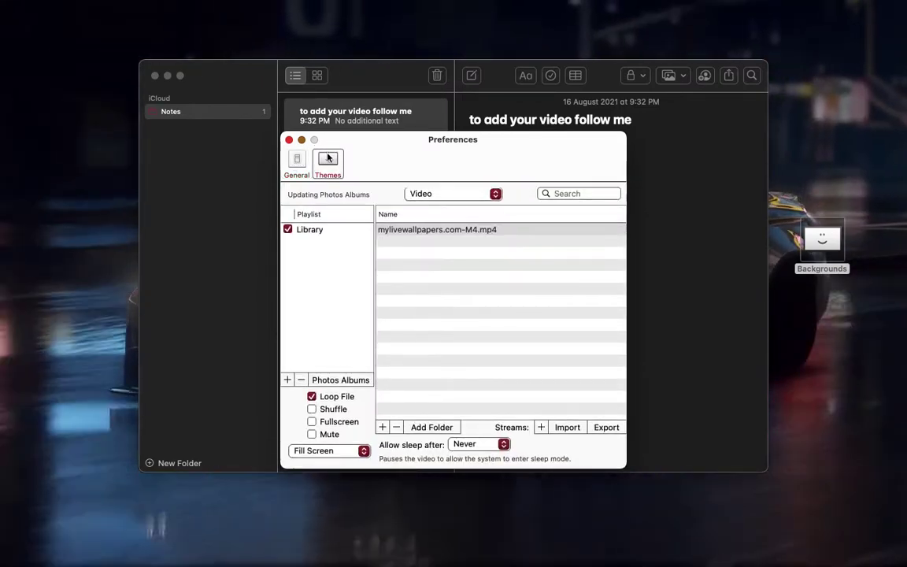
pyautogui.click(417, 229)
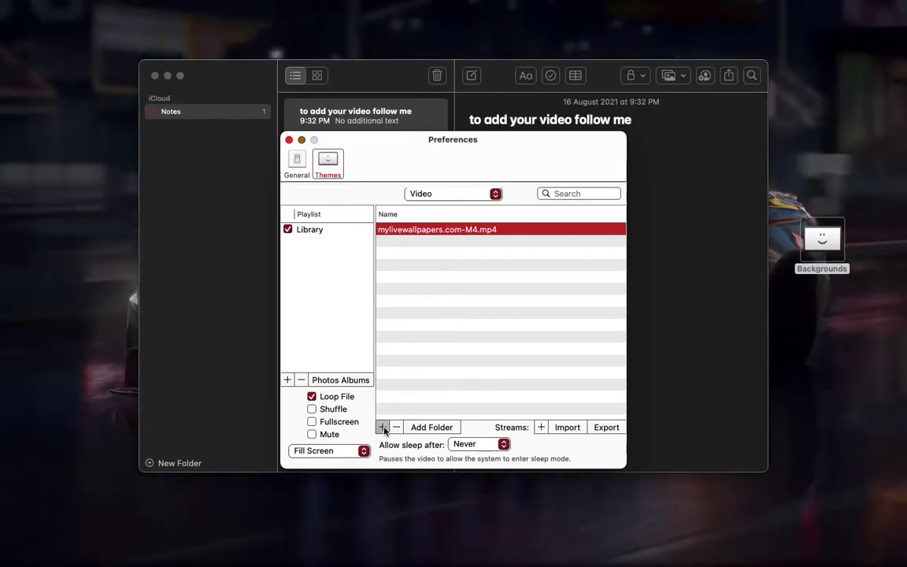
pyautogui.click(383, 427)
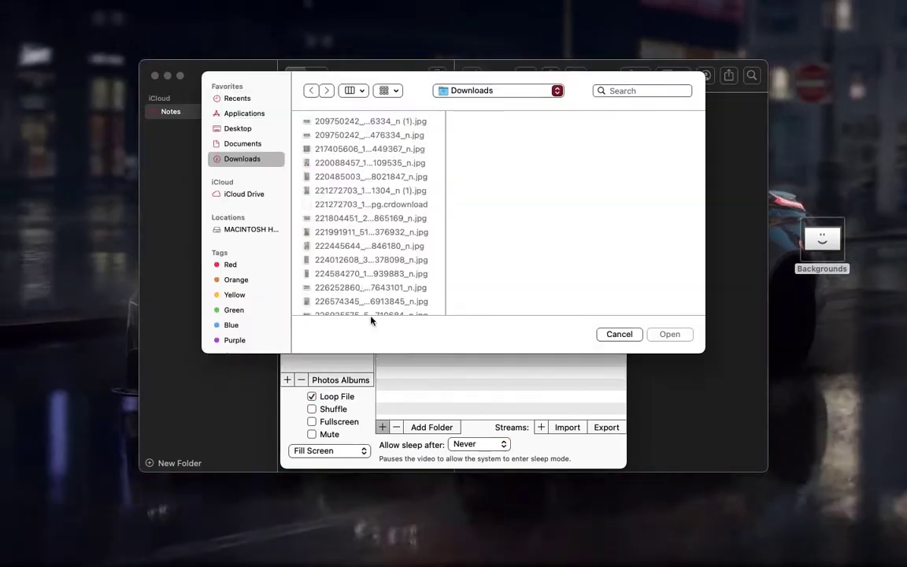
pyautogui.scroll(-15, 338, 229)
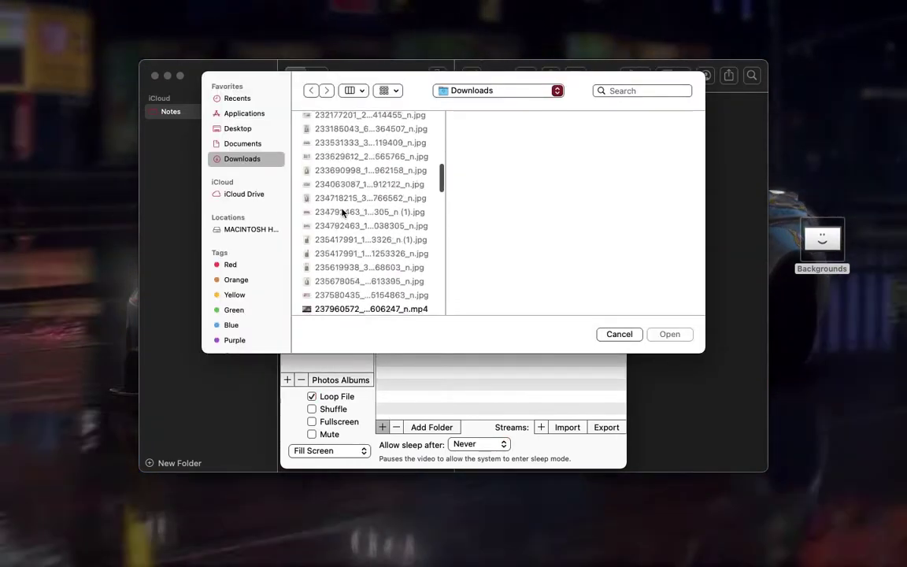
pyautogui.scroll(-10, 342, 213)
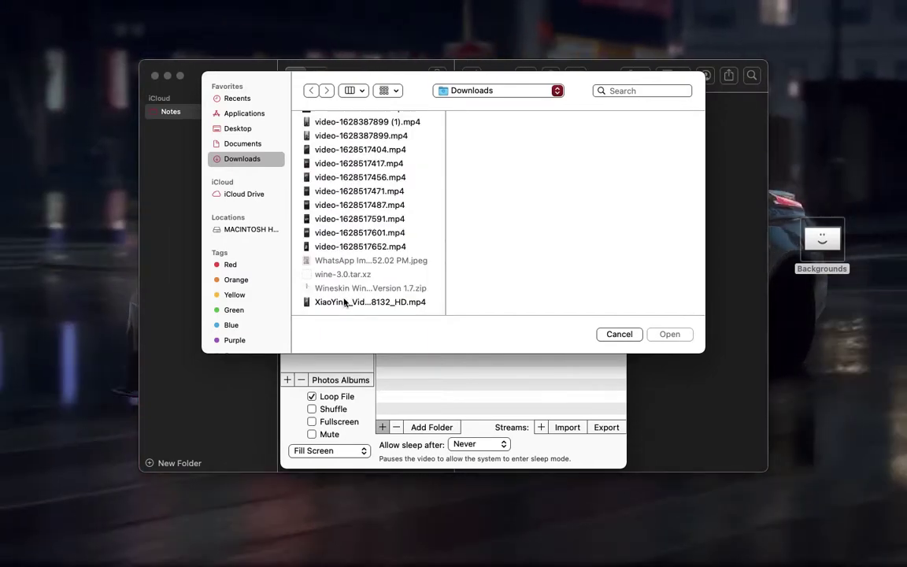
pyautogui.click(344, 302)
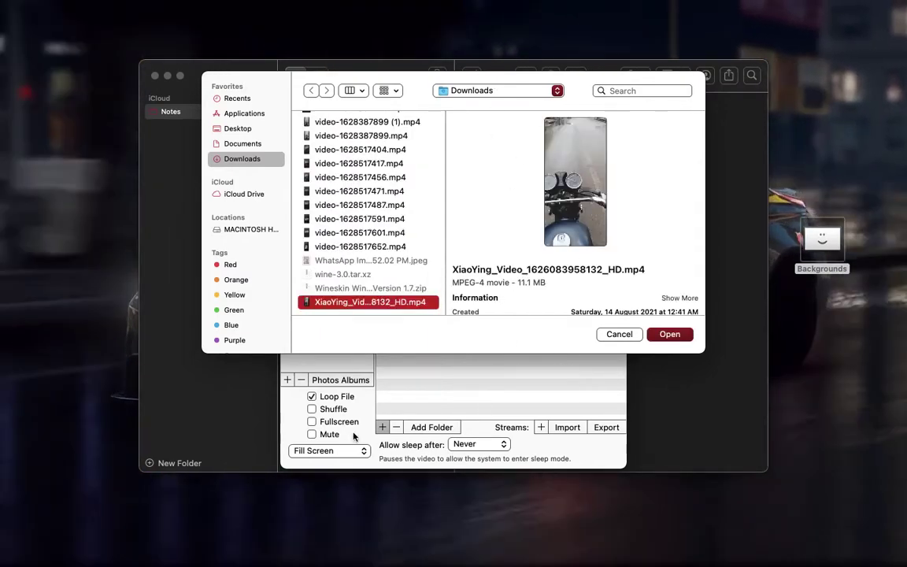
# Switch to Notes, replace the note's text with "i will add my bike vid", and clear the note again.
pyautogui.click(258, 442)
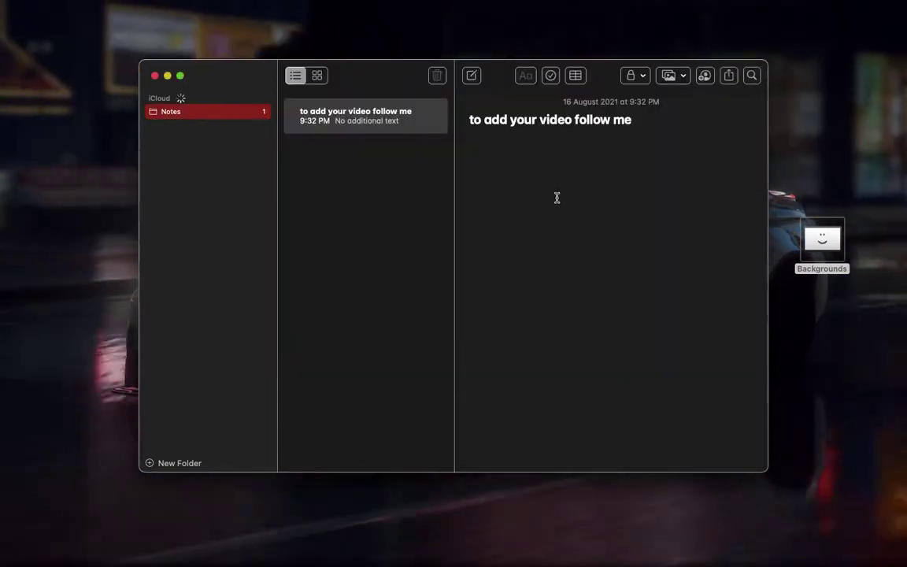
pyautogui.moveTo(633, 120); pyautogui.dragTo(463, 106)
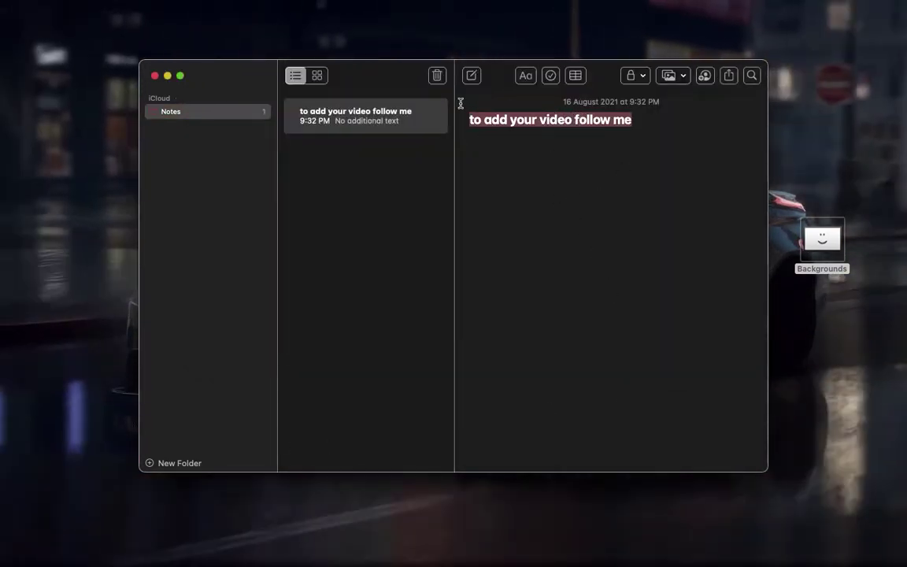
pyautogui.press('BackSpace')
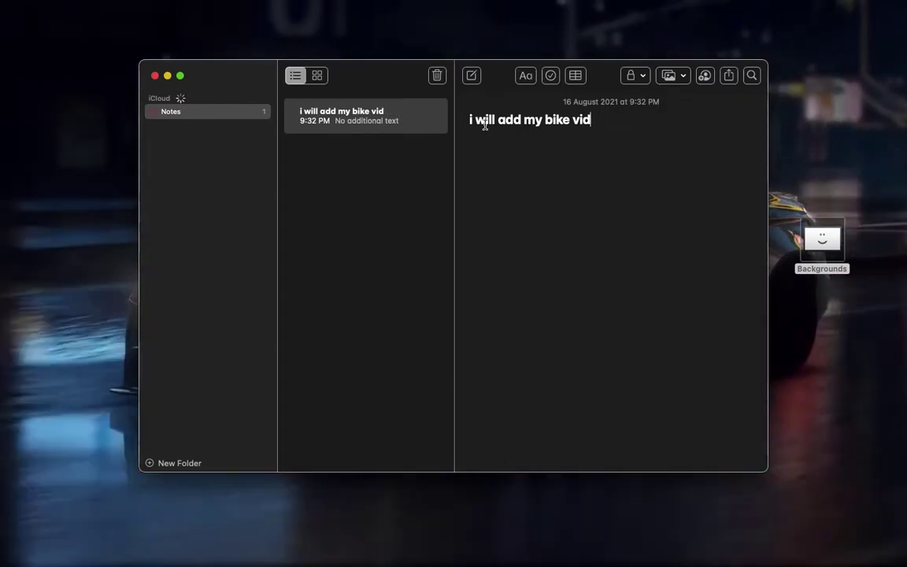
pyautogui.press('BackSpace')
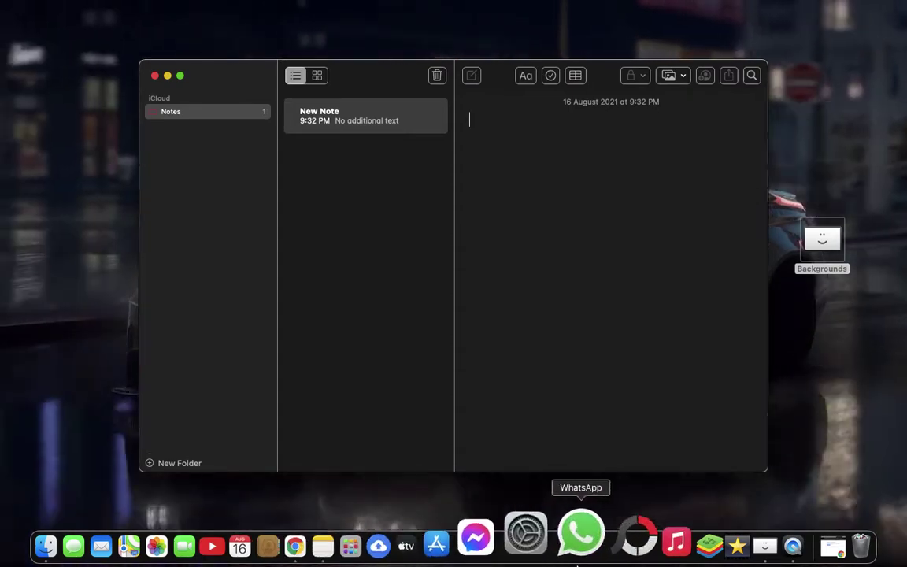
# Return to Backgrounds, add the selected bike video to the library, and move the Notes window down out of the way.
pyautogui.click(709, 555)
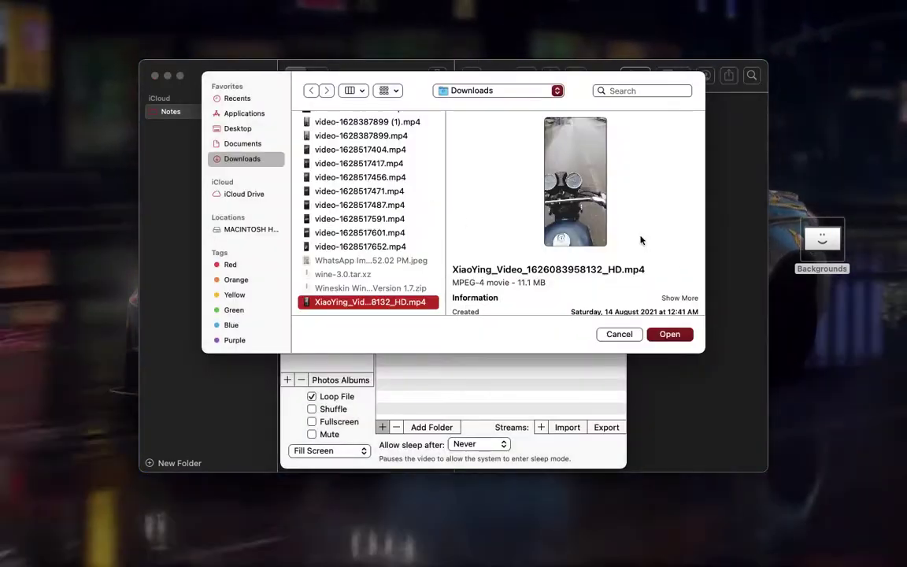
pyautogui.click(669, 335)
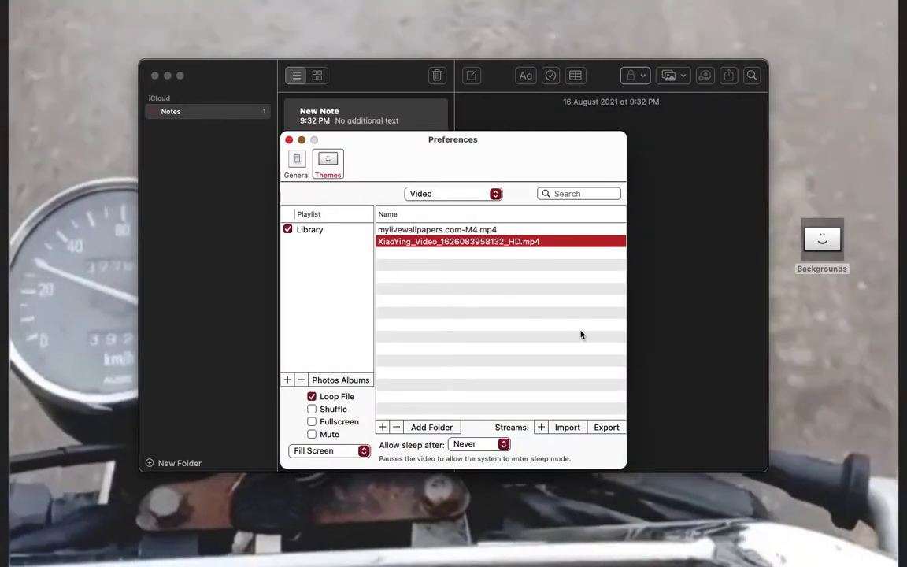
pyautogui.click(265, 124)
pyautogui.moveTo(258, 89); pyautogui.dragTo(284, 562)
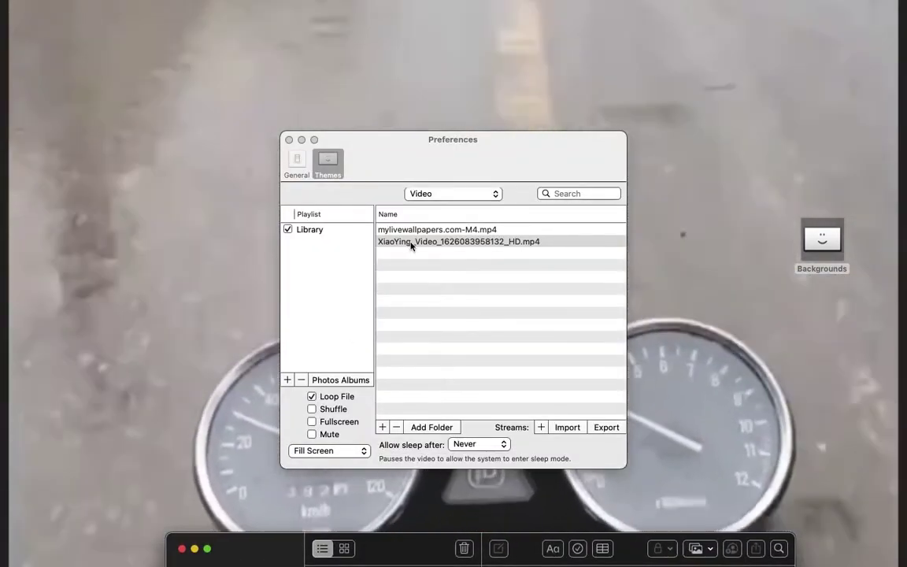
# Move the Preferences window up and switch the wallpaper between mylivewallpapers.com-M4.mp4 and the XiaoYing bike video, ending on the bike video.
pyautogui.click(409, 244)
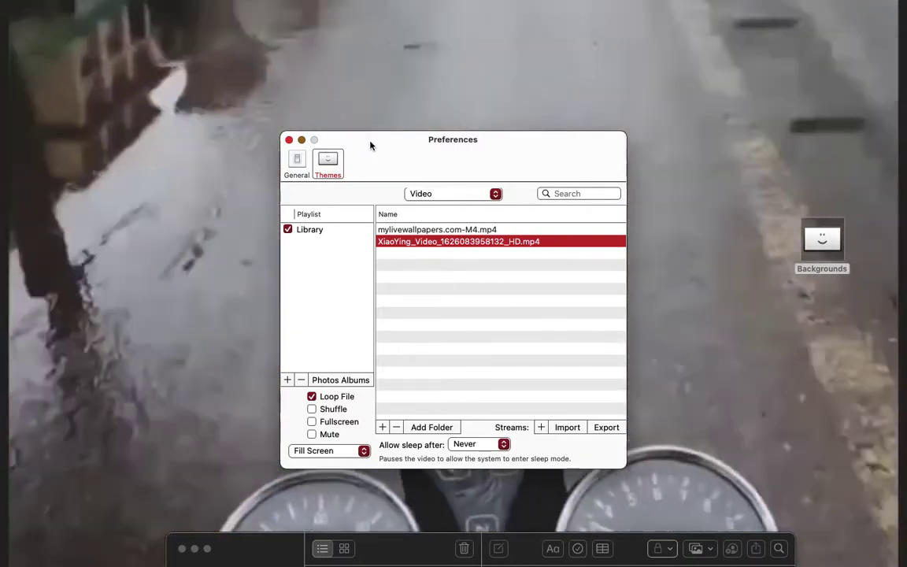
pyautogui.moveTo(372, 146); pyautogui.dragTo(351, 29)
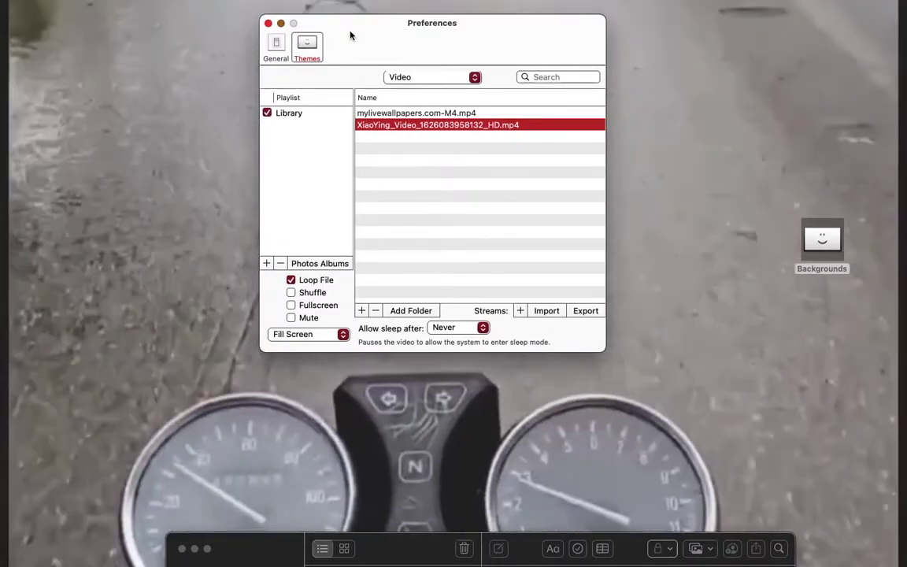
pyautogui.click(402, 114)
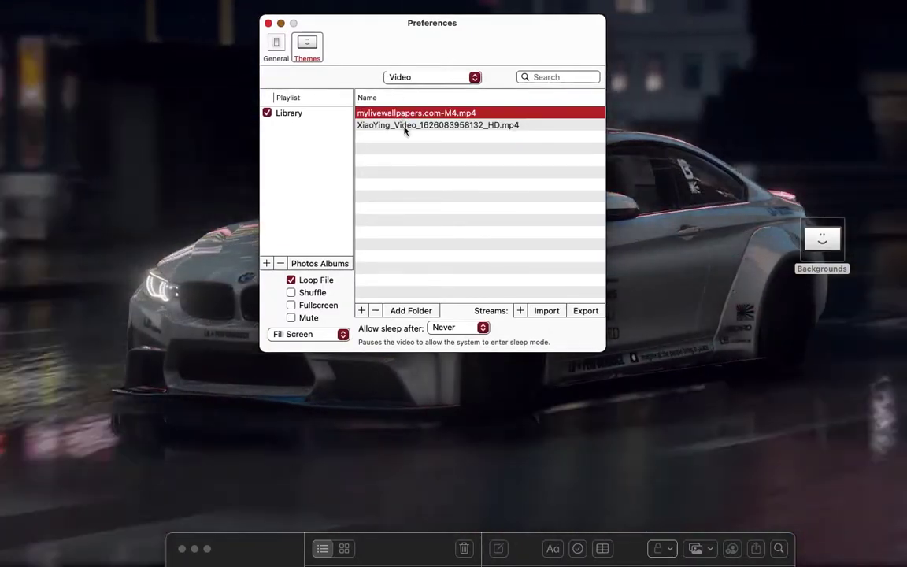
pyautogui.click(405, 126)
pyautogui.click(398, 116)
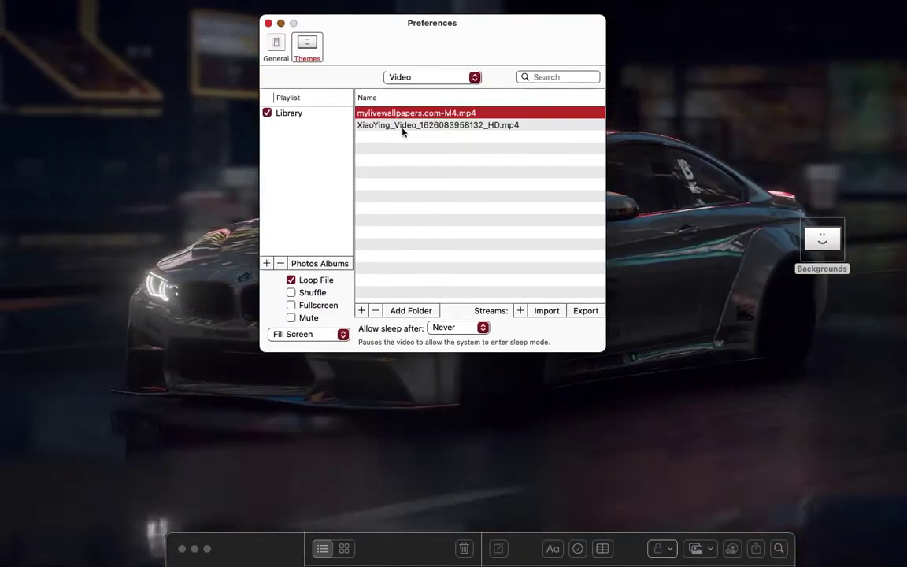
pyautogui.click(404, 125)
# Bring the Notes window back into view and write "you can set it by your own choice" in the empty note.
pyautogui.moveTo(386, 535); pyautogui.dragTo(354, 167)
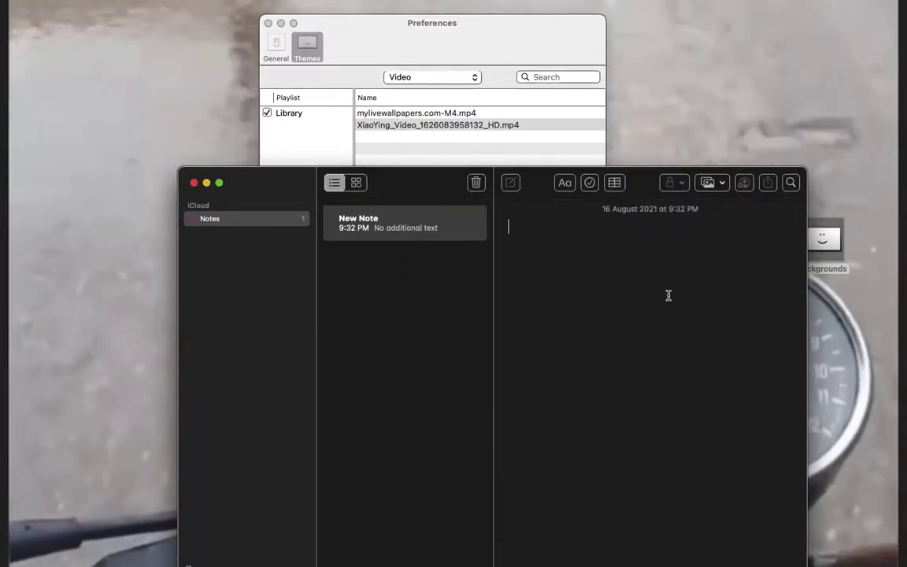
pyautogui.write('you ')
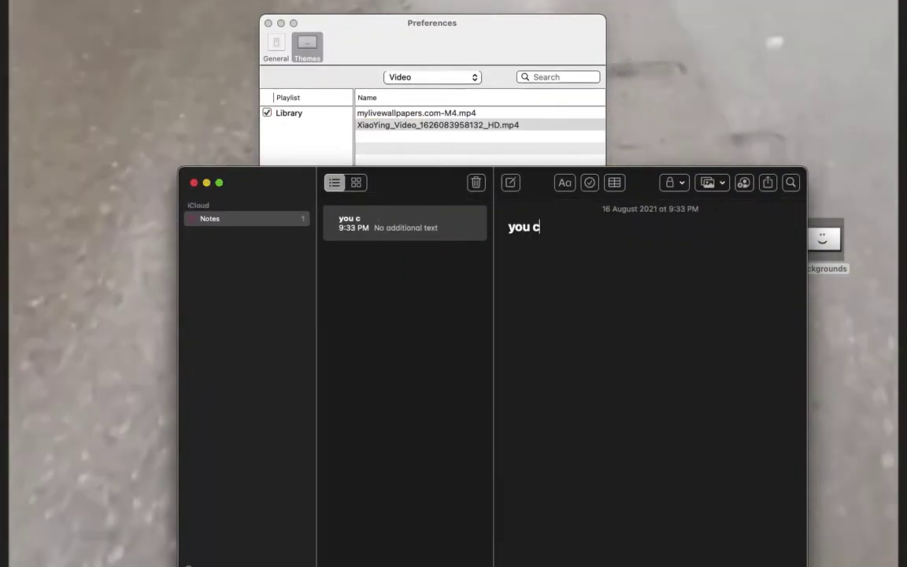
pyautogui.write('can set ')
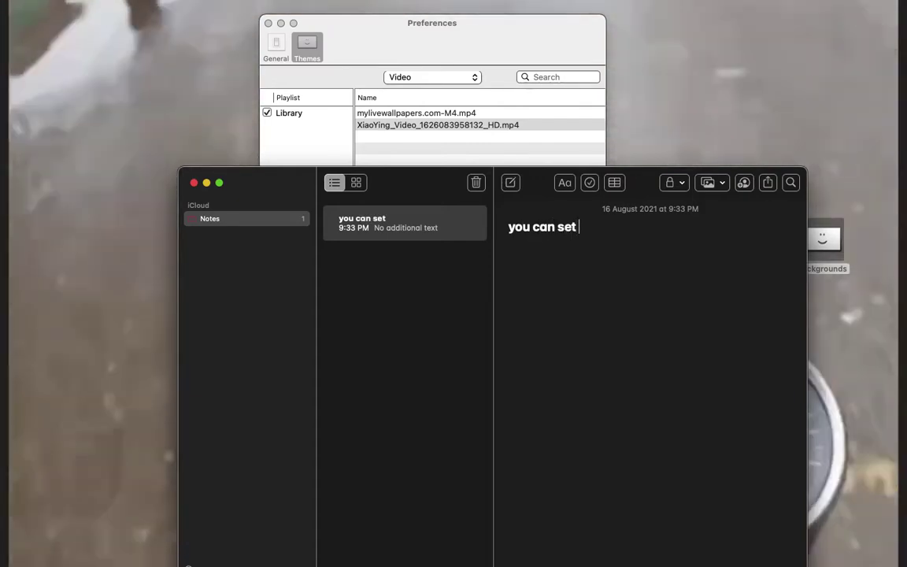
pyautogui.write('it by')
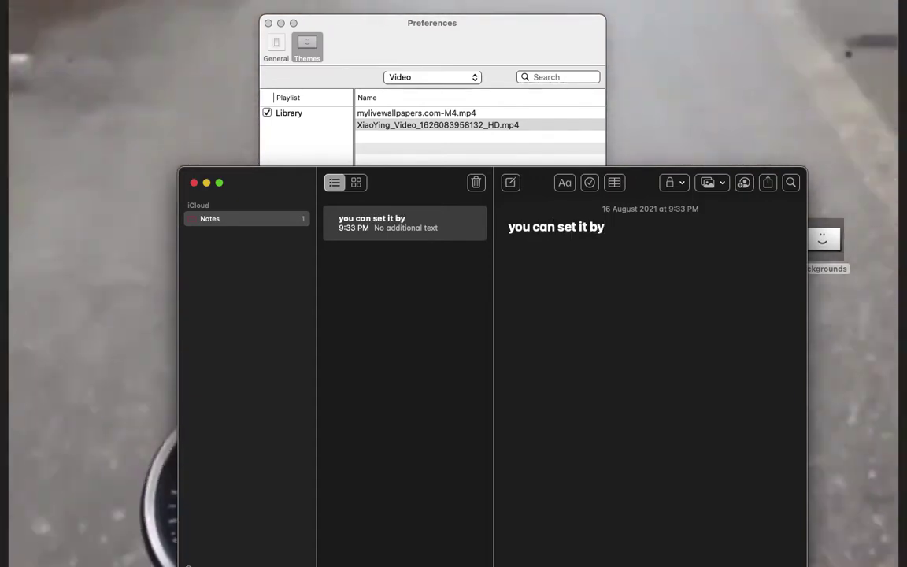
pyautogui.write(' your own chi')
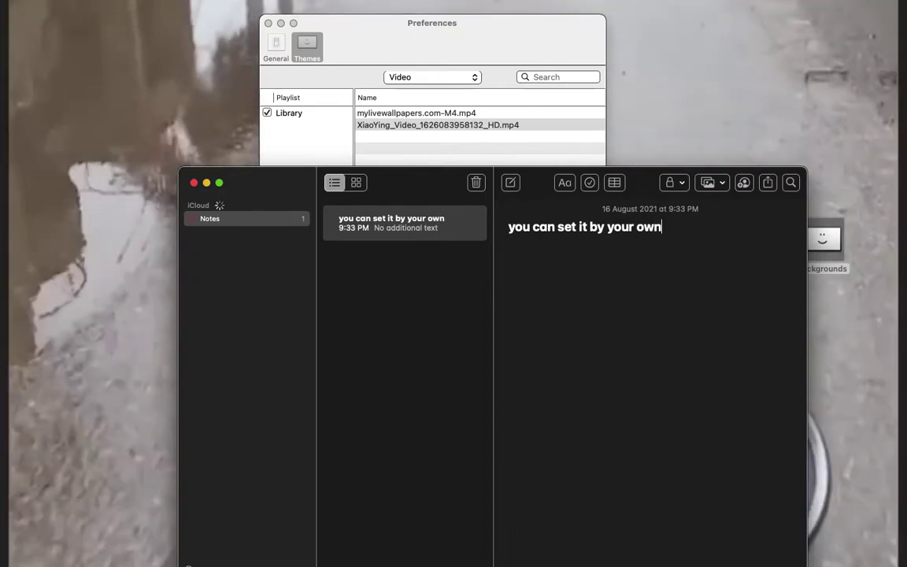
pyautogui.press('BackSpace')
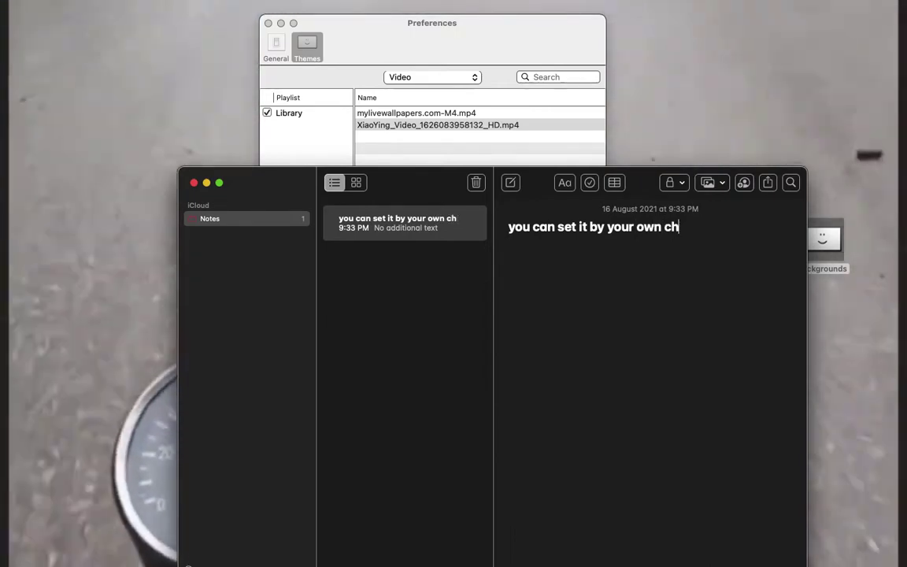
pyautogui.write('oice')
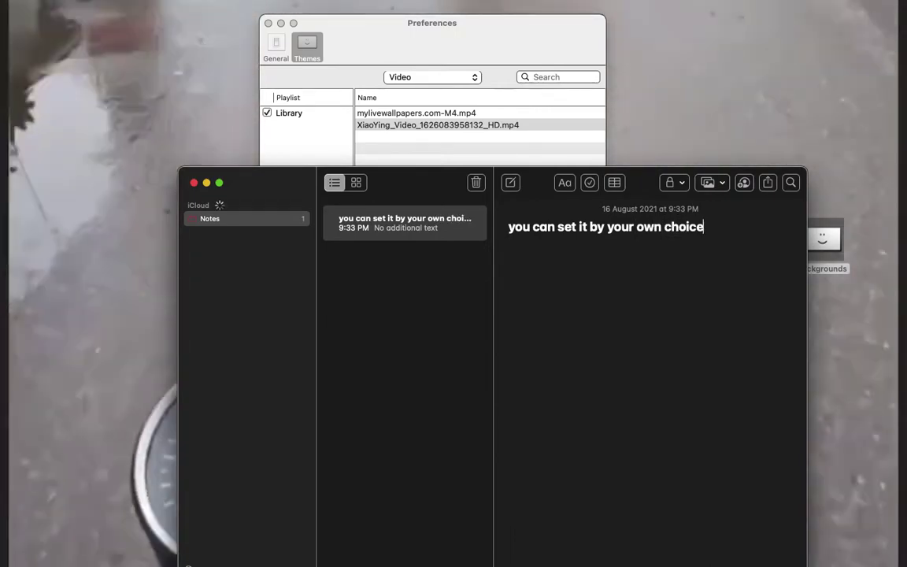
# Replace the note's sentence with "app link is in discription".
pyautogui.press('BackSpace')
pyautogui.press('BackSpace')
pyautogui.press('BackSpace')
pyautogui.press('BackSpace')
pyautogui.press('BackSpace')
pyautogui.press('BackSpace')
pyautogui.press('BackSpace')
pyautogui.press('BackSpace')
pyautogui.press('BackSpace')
pyautogui.press('BackSpace')
pyautogui.press('BackSpace')
pyautogui.press('BackSpace')
pyautogui.press('BackSpace')
pyautogui.press('BackSpace')
pyautogui.press('BackSpace')
pyautogui.press('BackSpace')
pyautogui.press('BackSpace')
pyautogui.press('BackSpace')
pyautogui.press('BackSpace')
pyautogui.press('BackSpace')
pyautogui.press('BackSpace')
pyautogui.press('BackSpace')
pyautogui.press('BackSpace')
pyautogui.press('BackSpace')
pyautogui.press('BackSpace')
pyautogui.press('BackSpace')
pyautogui.press('BackSpace')
pyautogui.press('BackSpace')
pyautogui.press('BackSpace')
pyautogui.press('BackSpace')
pyautogui.press('BackSpace')
pyautogui.press('BackSpace')
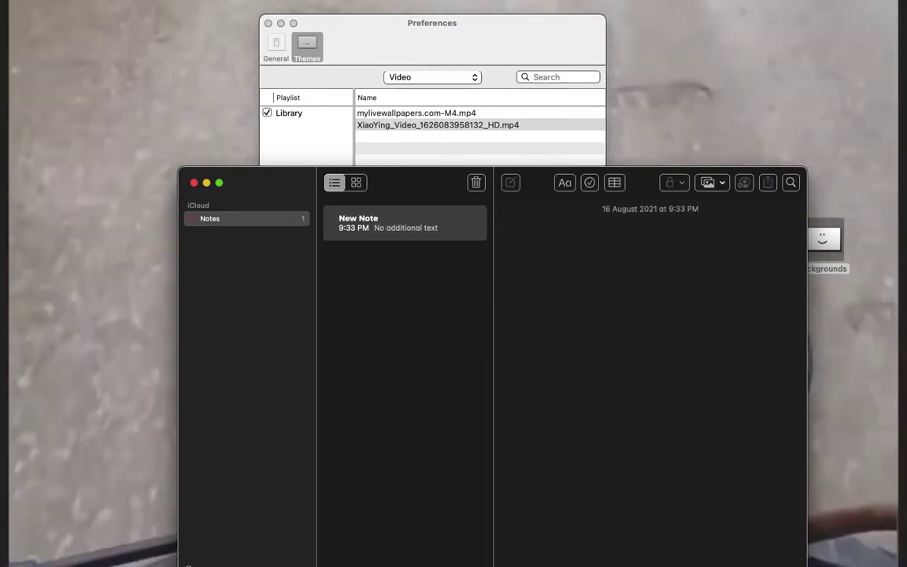
pyautogui.write('app lin')
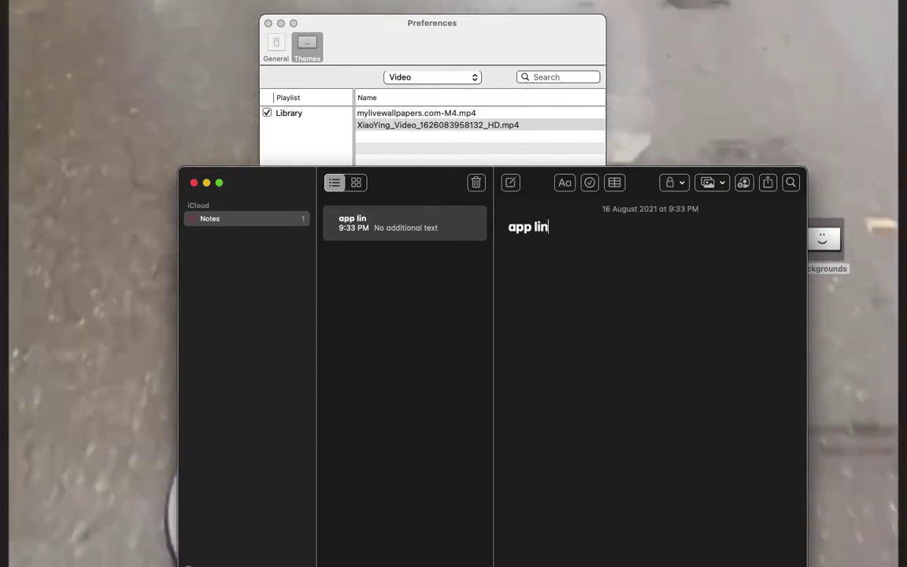
pyautogui.write('k is in ')
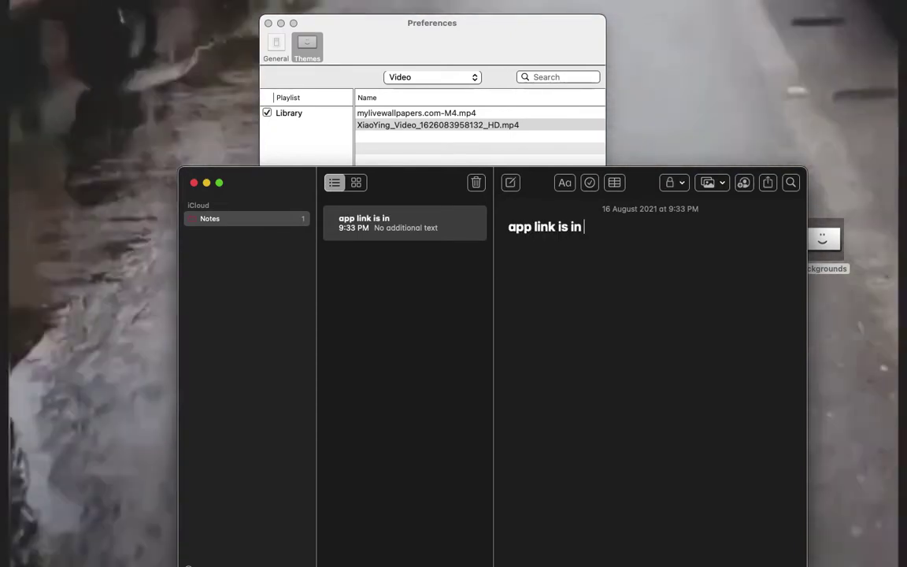
pyautogui.write('discrip')
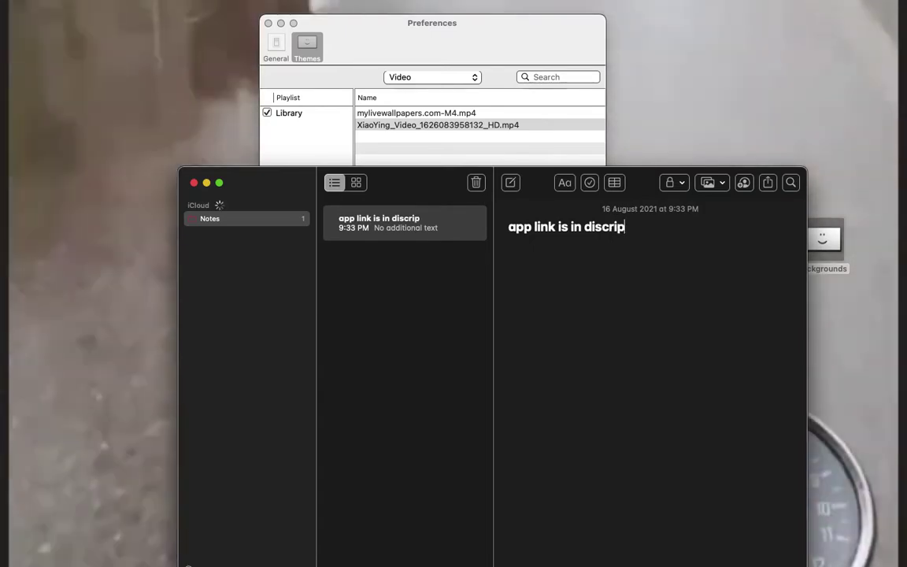
pyautogui.write('tion')
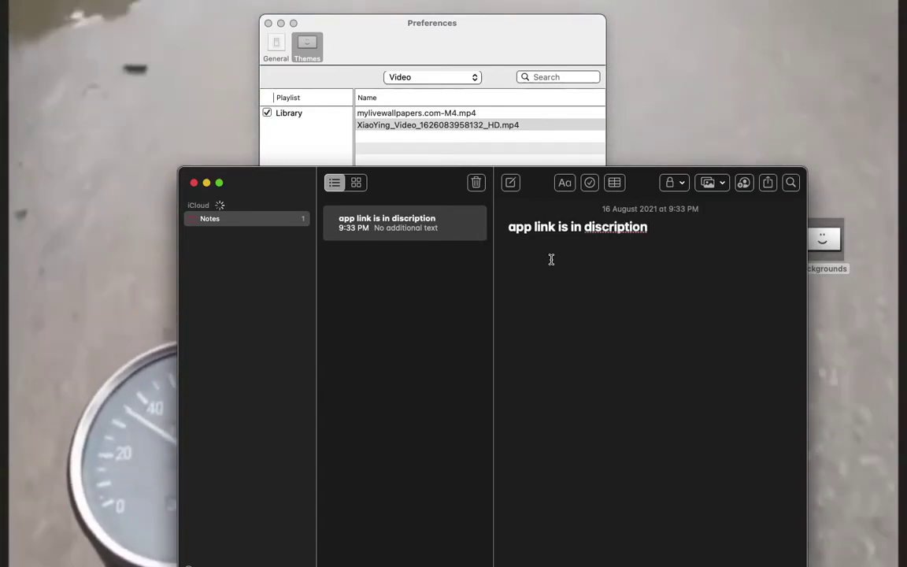
# Replace the note's text about the app link with "LIKE SHARE SUBSCR" in capital letters.
pyautogui.moveTo(651, 226); pyautogui.dragTo(508, 227)
pyautogui.press('BackSpace')
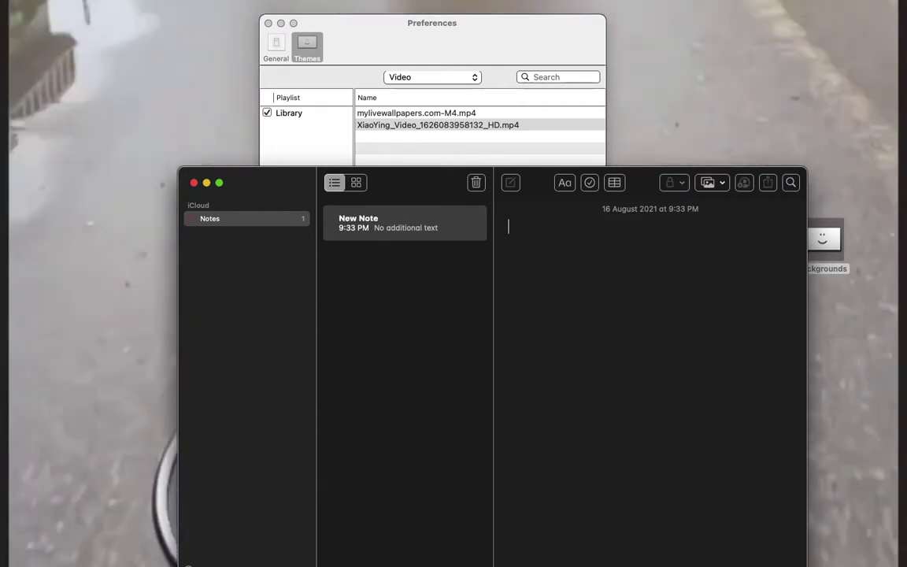
pyautogui.write('Ll')
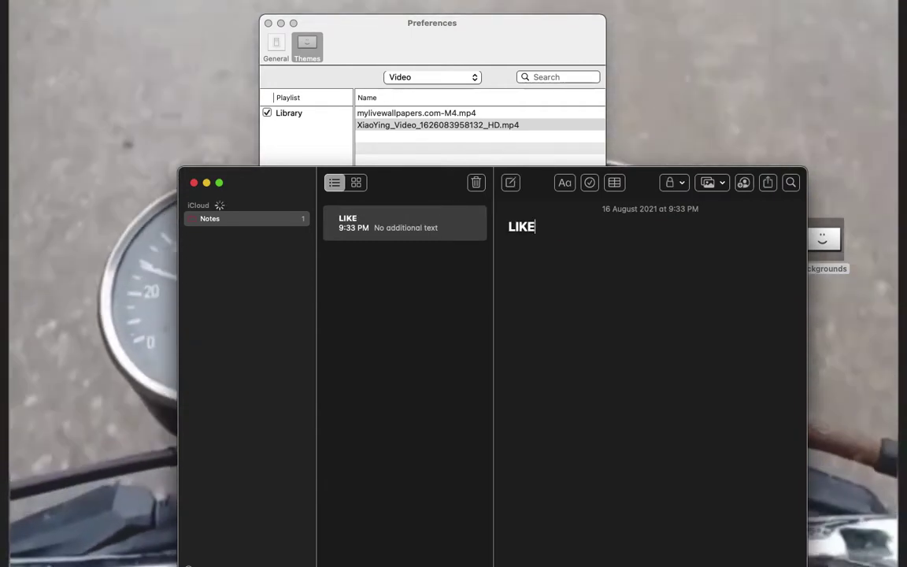
pyautogui.write('KE')
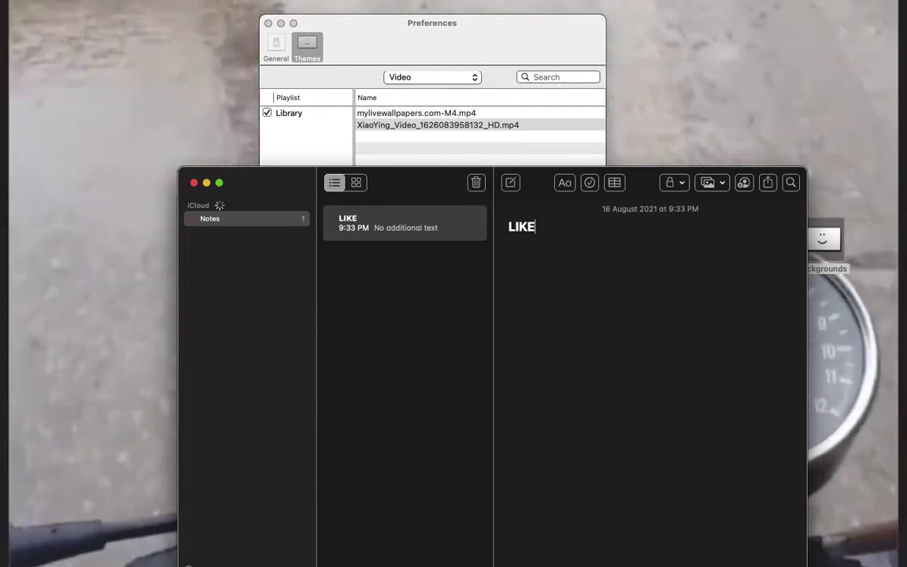
pyautogui.write(' SHARE ')
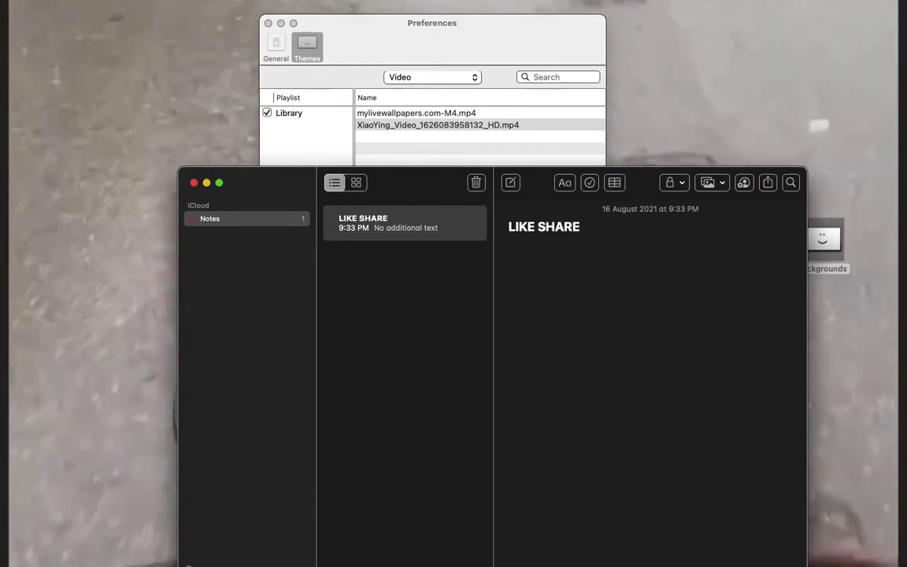
pyautogui.write('SUBSCR')
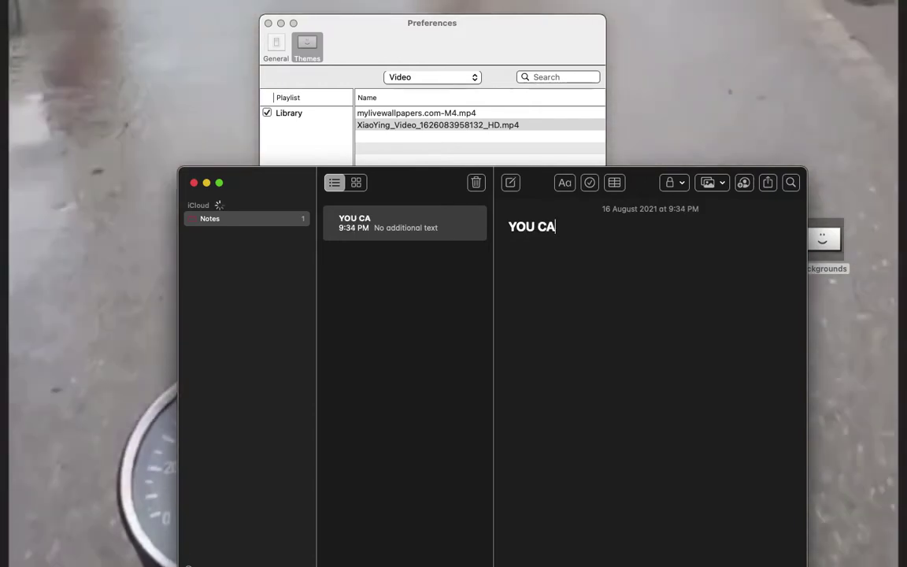
# Complete the note's sentence so that it reads "YOU CAN ASK ME ANYTHING IN COMMENTS".
pyautogui.write('K M')
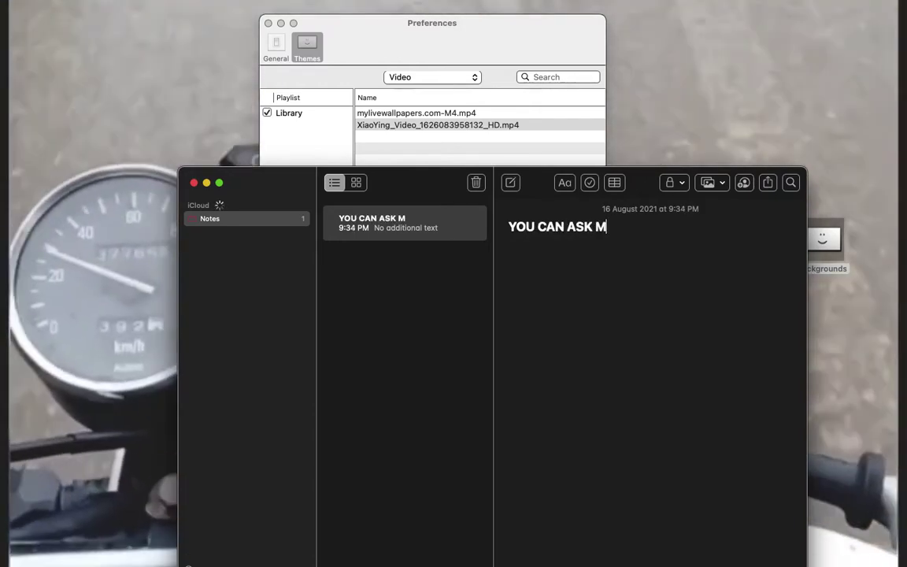
pyautogui.write('E ANYTHI')
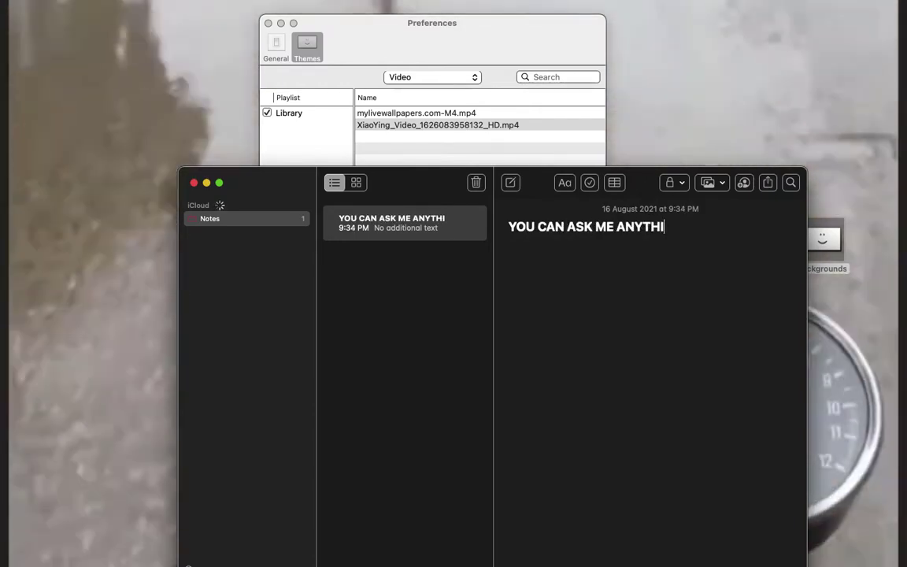
pyautogui.write('NG IN CO')
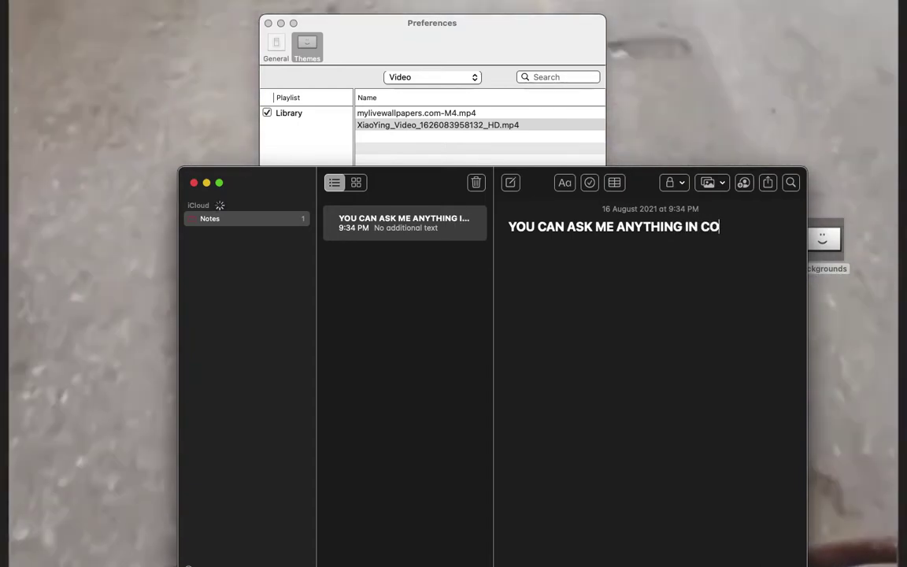
pyautogui.write('MMENT')
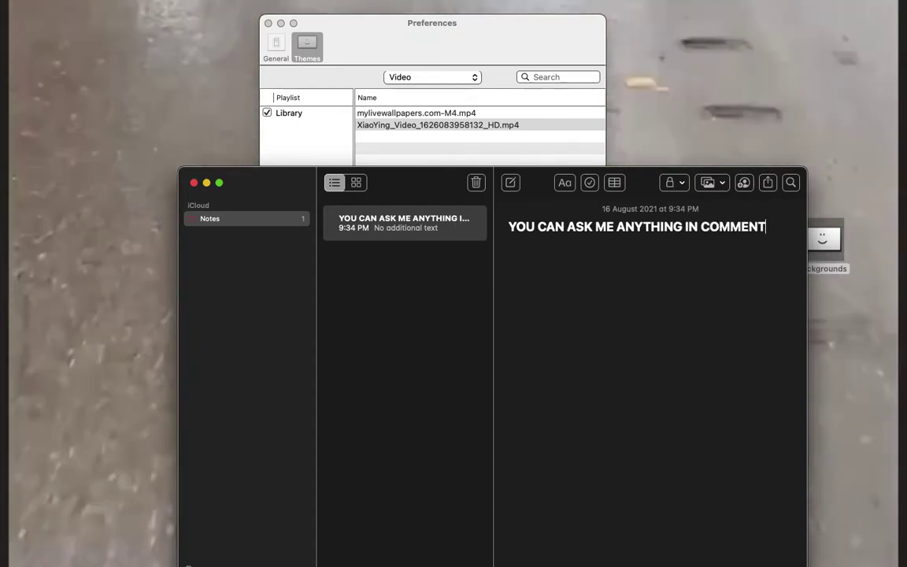
pyautogui.write('S')
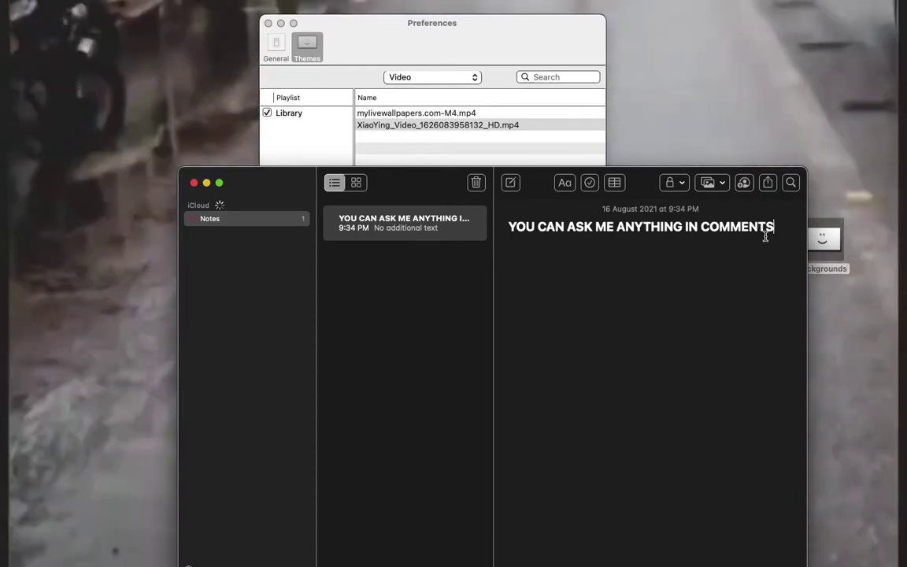
# Replace the note's whole text with "THANK YOU" in capital letters and close the Notes window.
pyautogui.press('super+a')
pyautogui.press('BackSpace')
pyautogui.write('THANK YOU')
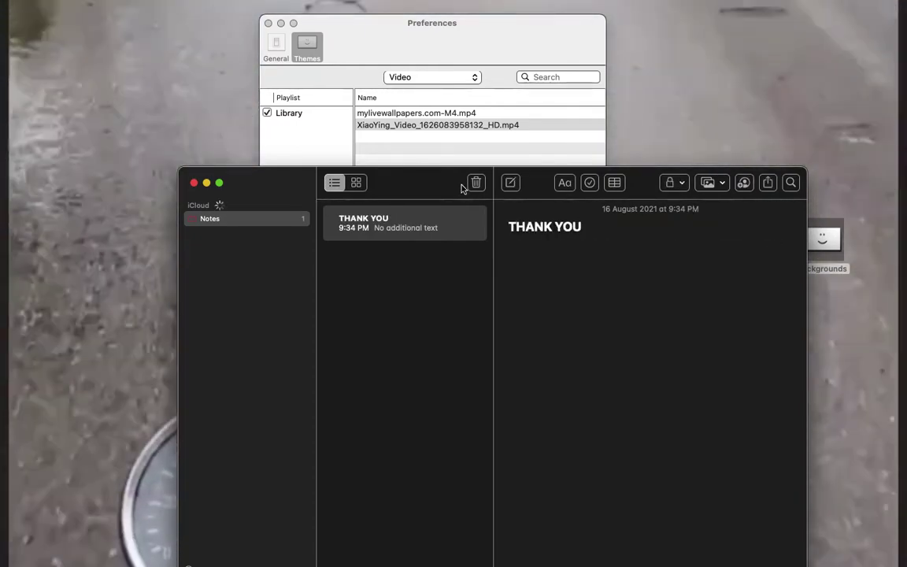
pyautogui.click(194, 183)
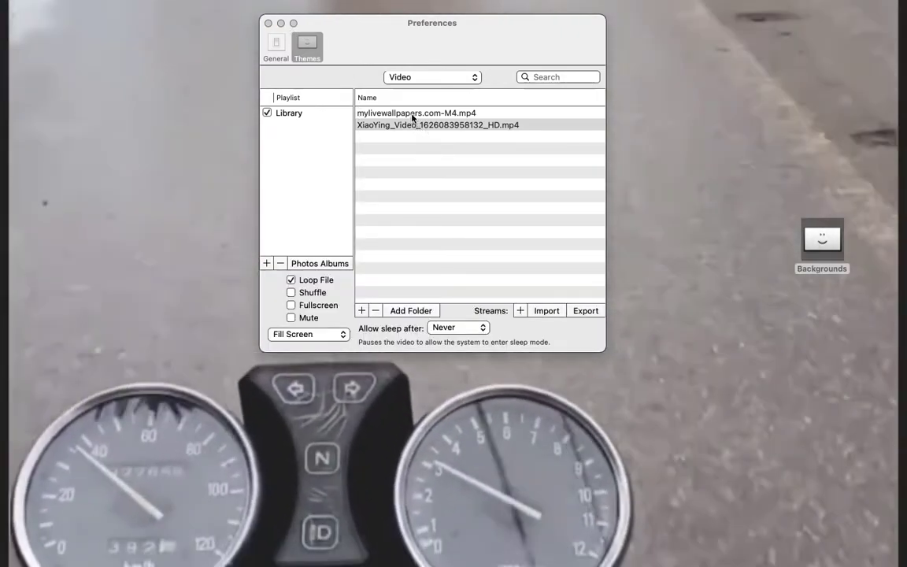
# Switch the wallpaper to mylivewallpapers.com-M4.mp4, delete the XiaoYing bike video from the library and close the Preferences window.
pyautogui.click(412, 125)
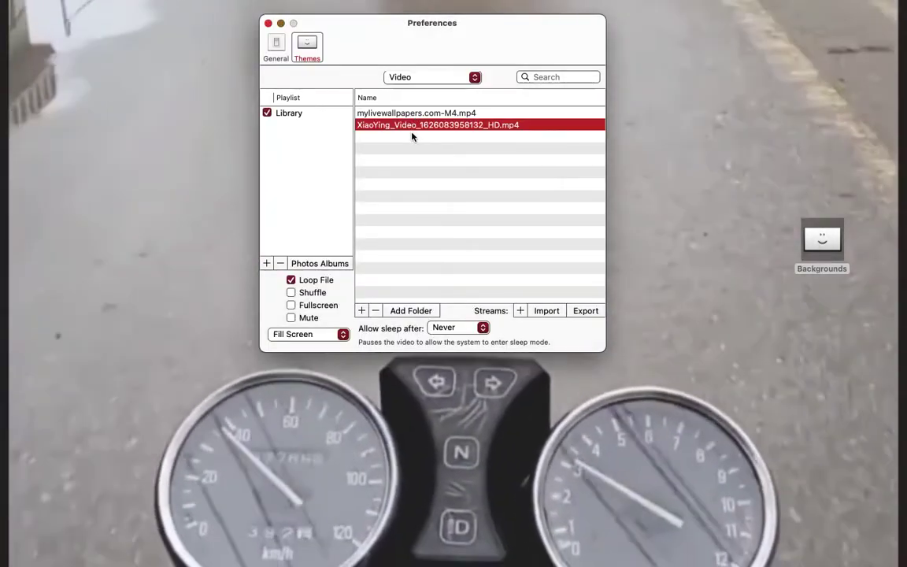
pyautogui.click(412, 114)
pyautogui.rightClick(412, 116)
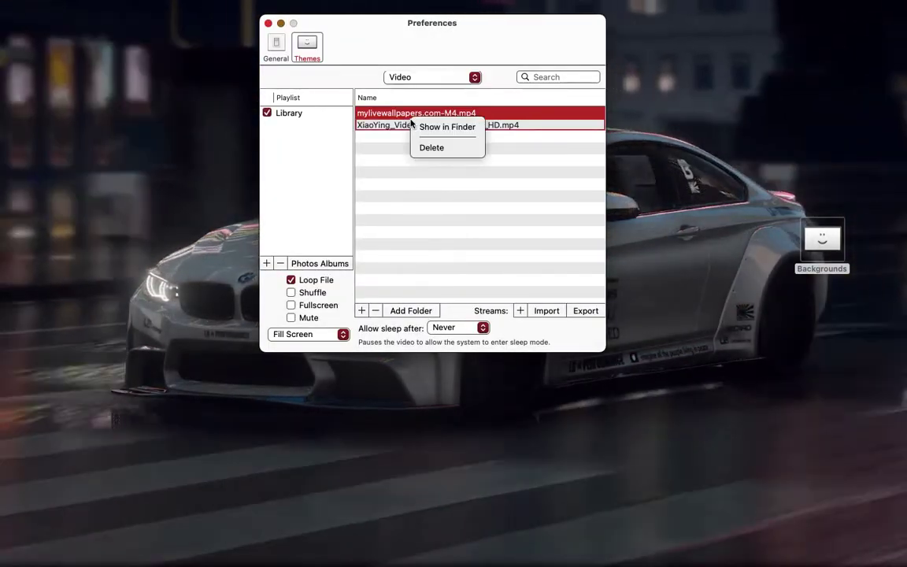
pyautogui.click(427, 147)
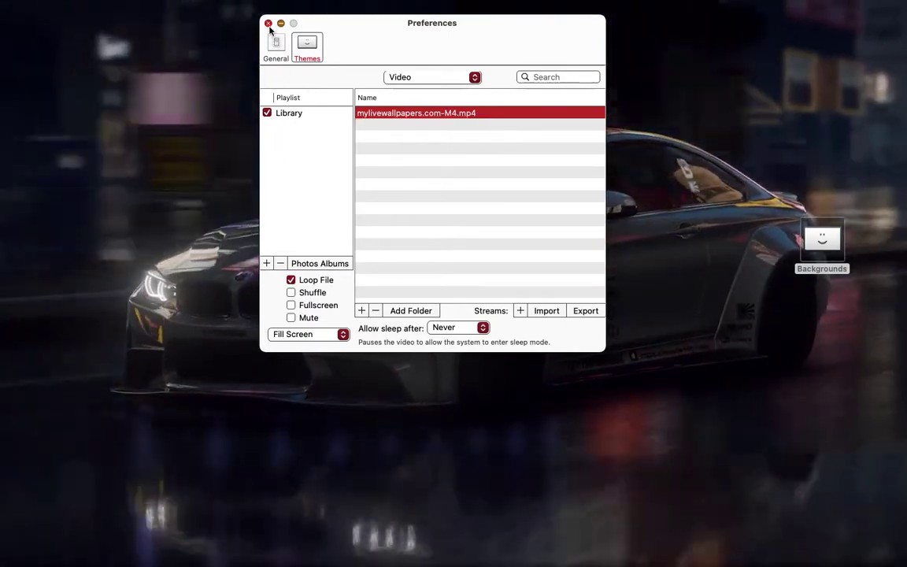
pyautogui.click(268, 23)
pyautogui.moveTo(518, 552)
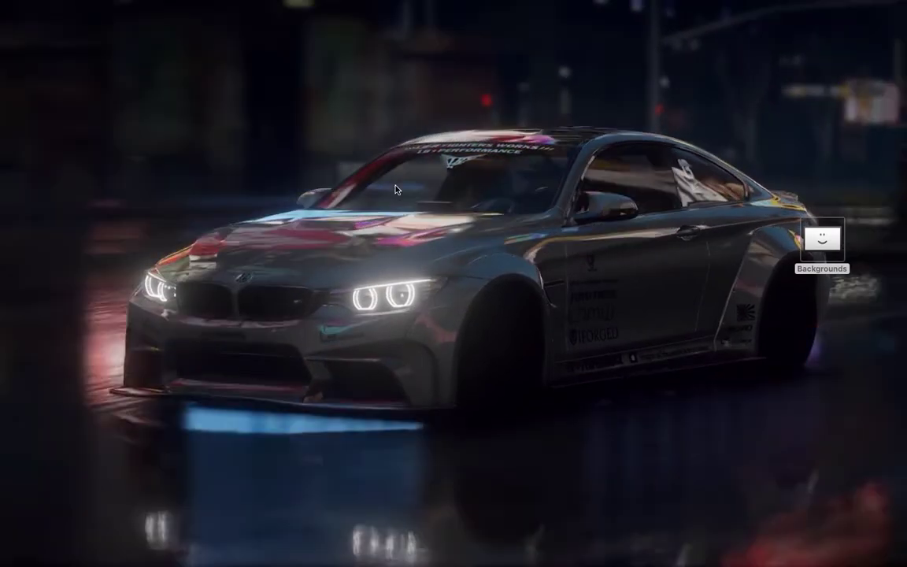
pyautogui.moveTo(167, 7)
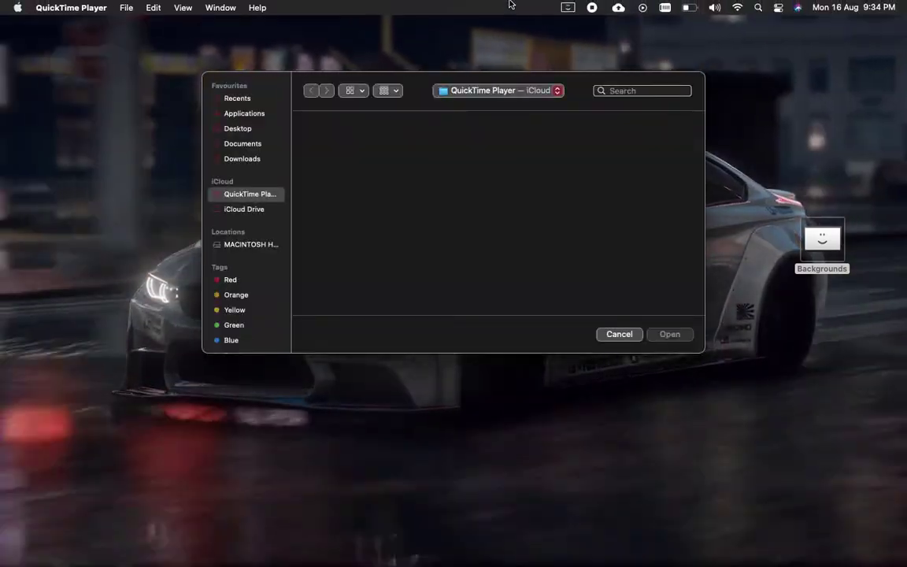